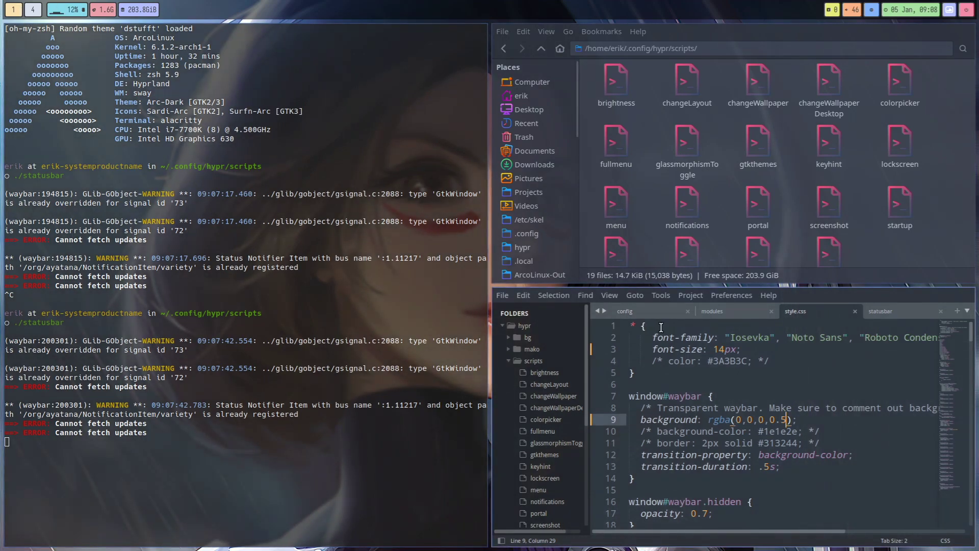
# - Go up two levels in Thunar from the hypr scripts folder to ~/.config
pyautogui.click(542, 47)
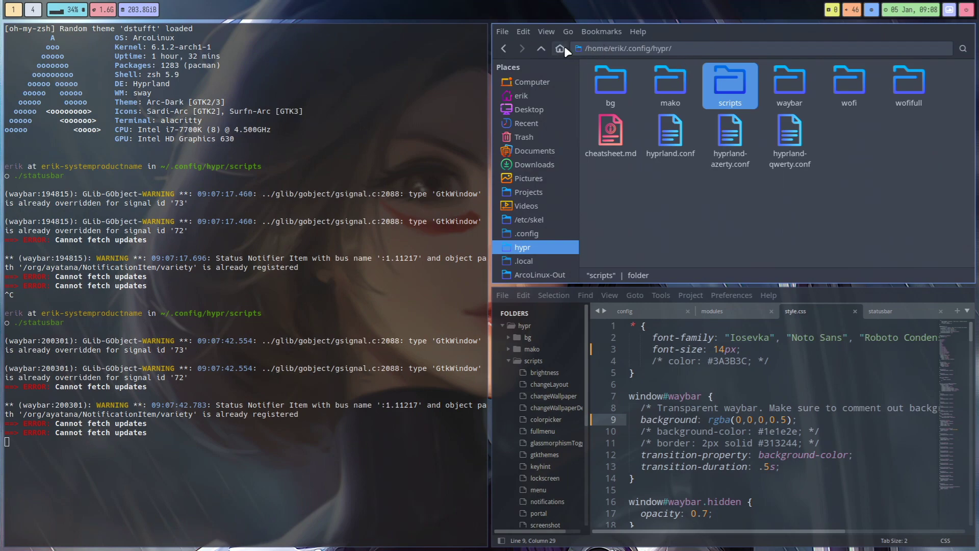
pyautogui.click(542, 48)
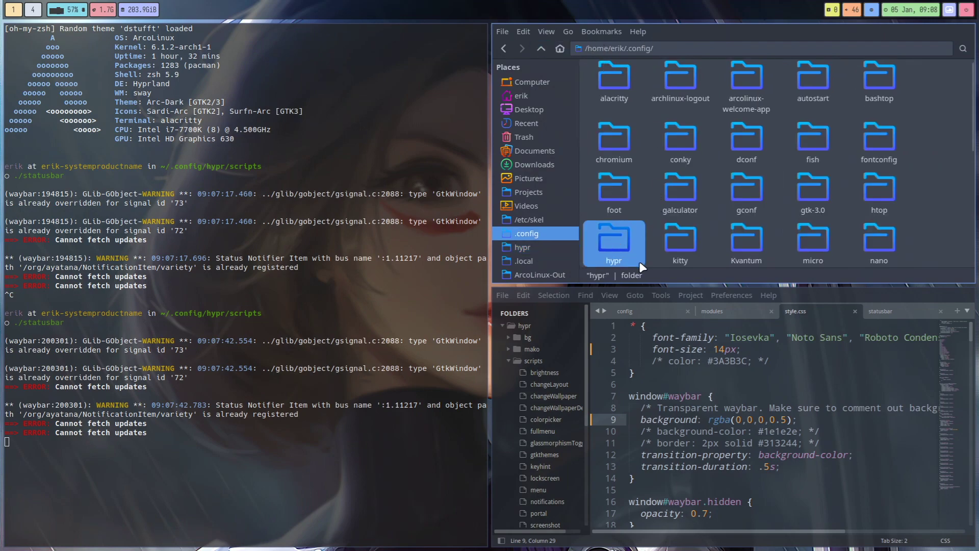
pyautogui.scroll(-8, 548, 339)
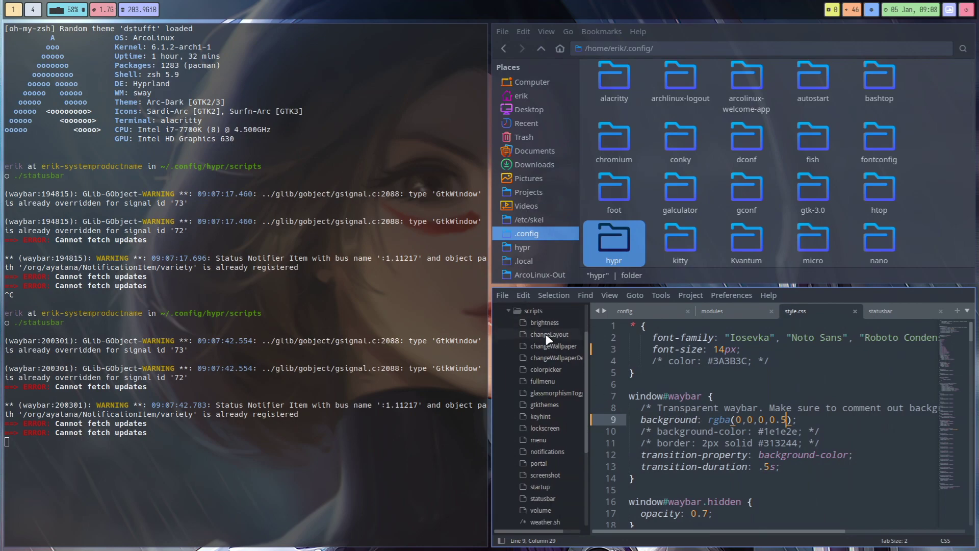
pyautogui.scroll(8, 545, 338)
# - Collapse the scripts folder in the sidebar, view the waybar config and modules files, then return to style.css
pyautogui.click(511, 361)
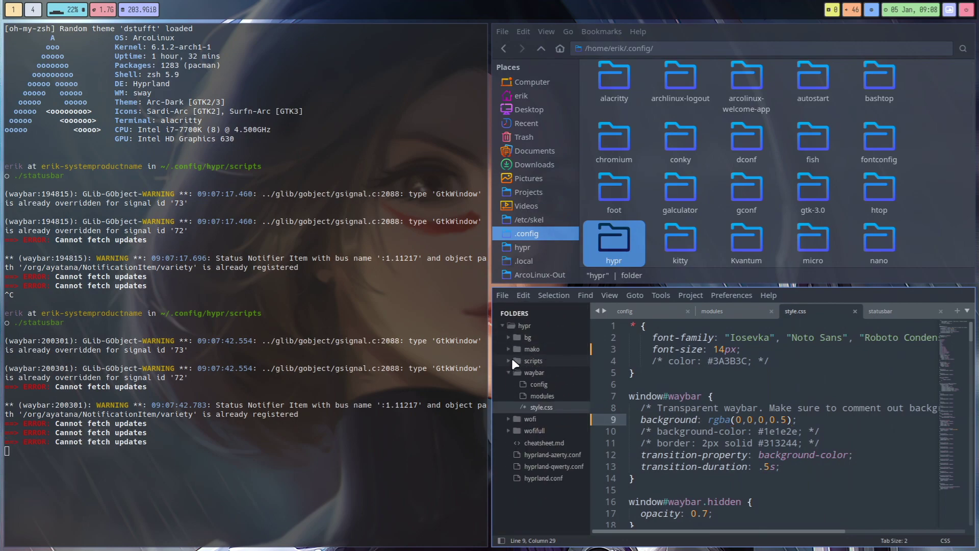
pyautogui.click(540, 385)
pyautogui.click(544, 396)
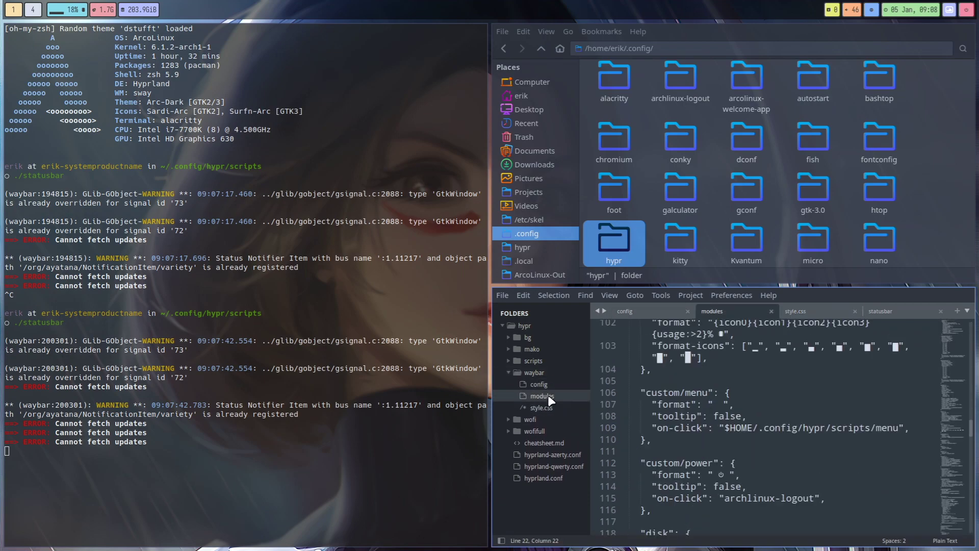
pyautogui.click(551, 408)
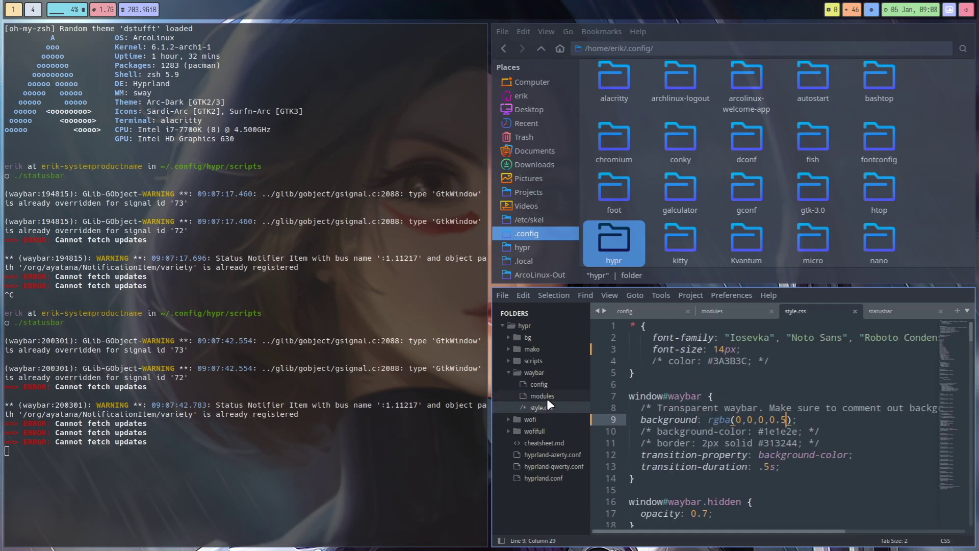
pyautogui.click(547, 384)
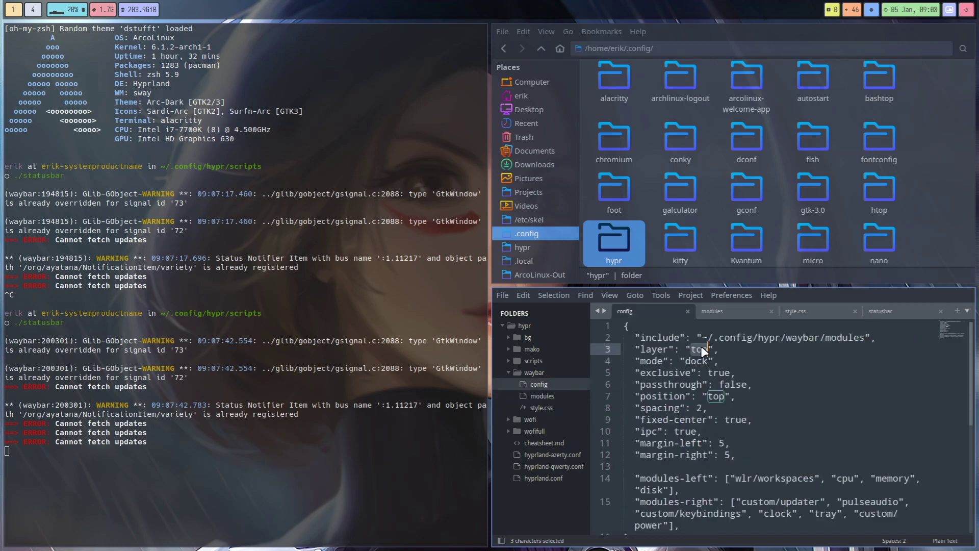
pyautogui.doubleClick(686, 397)
pyautogui.click(714, 395)
pyautogui.doubleClick(714, 395)
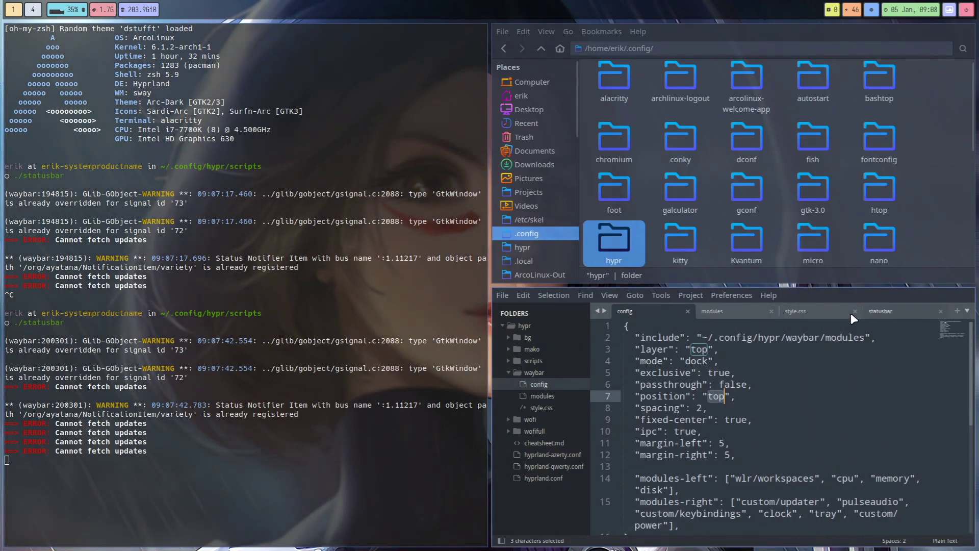
pyautogui.click(806, 312)
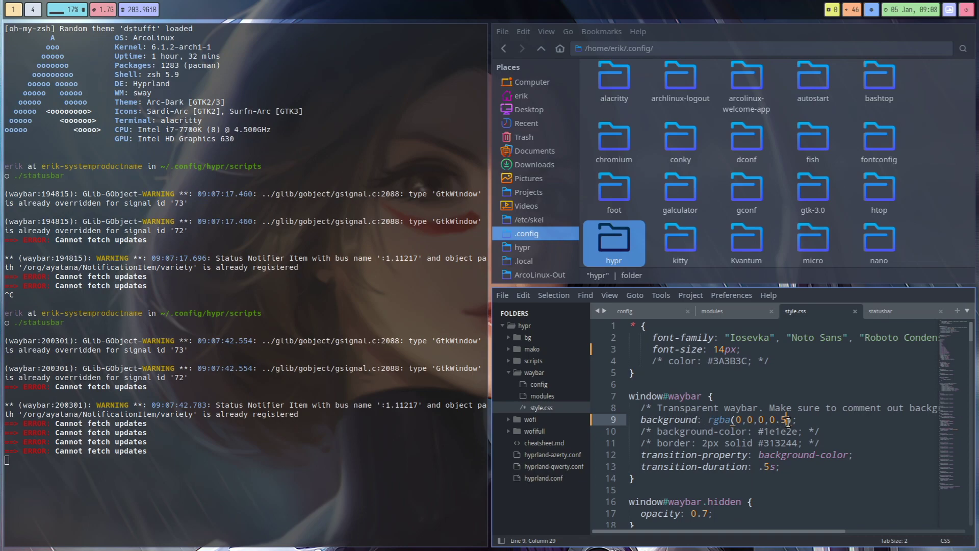
pyautogui.press('BackSpace')
pyautogui.press('BackSpace')
# - Change line 9's background to rgba(0,0,0,0.3), save style.css, and close the waybar terminal
pyautogui.write('.5')
pyautogui.press('BackSpace')
pyautogui.write('3')
pyautogui.hotkey('ctrl', 's')
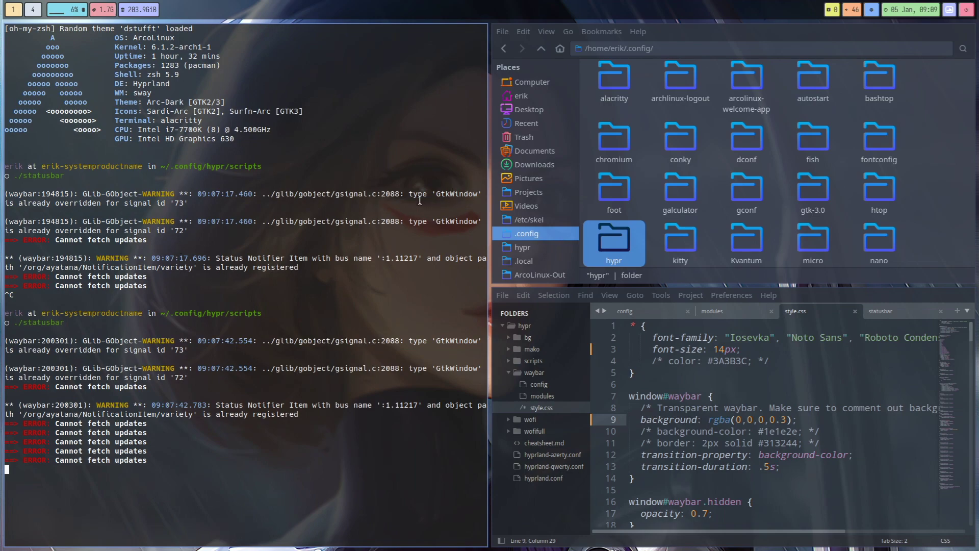
pyautogui.press('super+q')
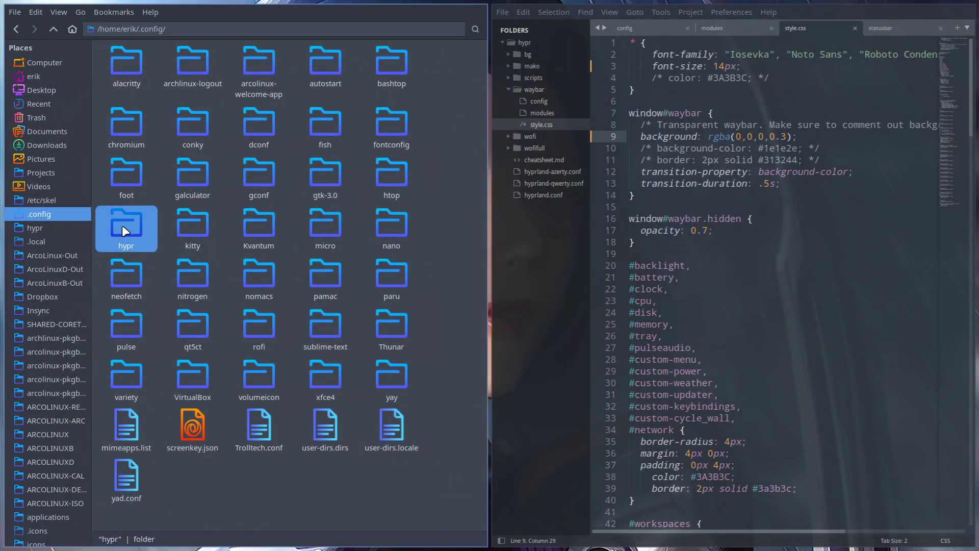
# - Open a terminal in the hypr folder and run 'ag waybar'
pyautogui.doubleClick(122, 228)
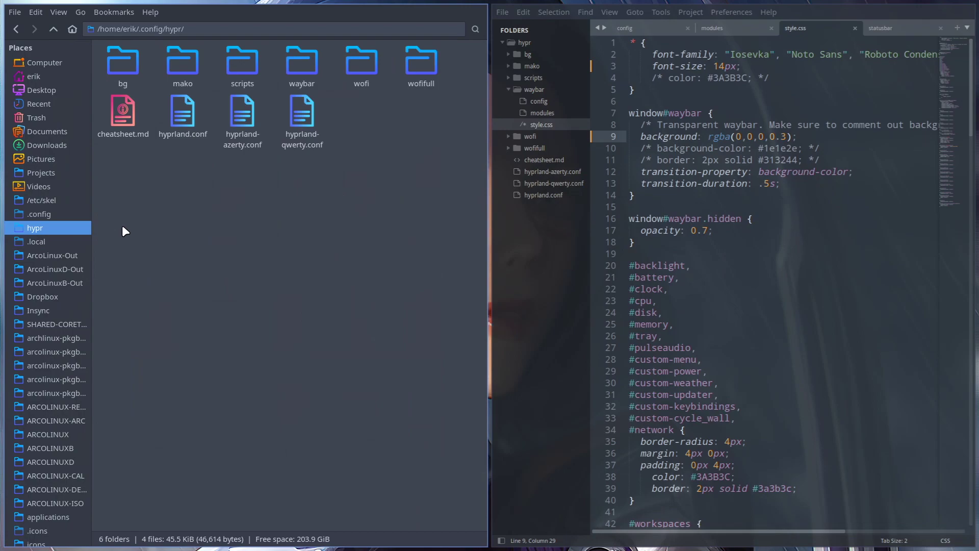
pyautogui.rightClick(126, 229)
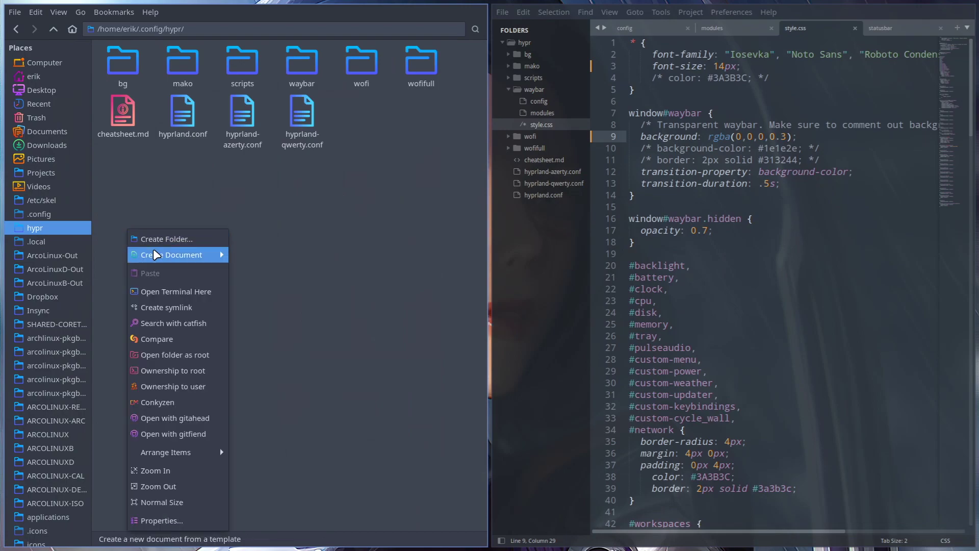
pyautogui.click(172, 293)
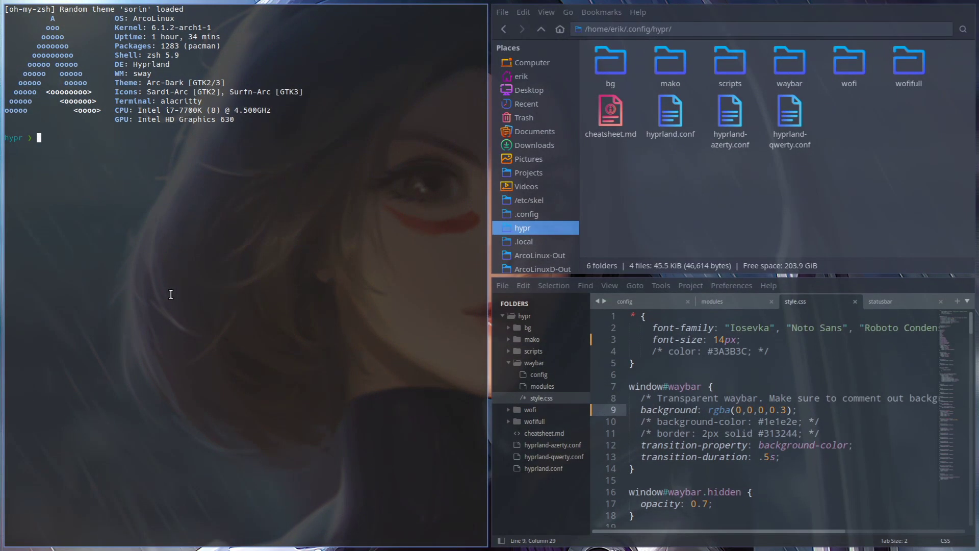
pyautogui.write('ag')
pyautogui.write('waybar')
pyautogui.press('Return')
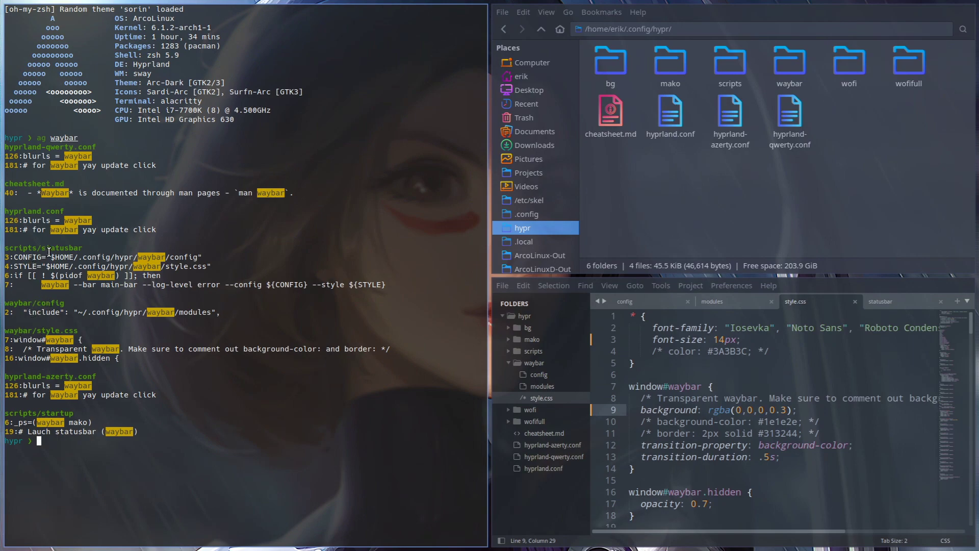
# - Highlight the scripts/statusbar result and its line 7 waybar launch command, then close the terminal
pyautogui.moveTo(4, 247); pyautogui.dragTo(84, 248)
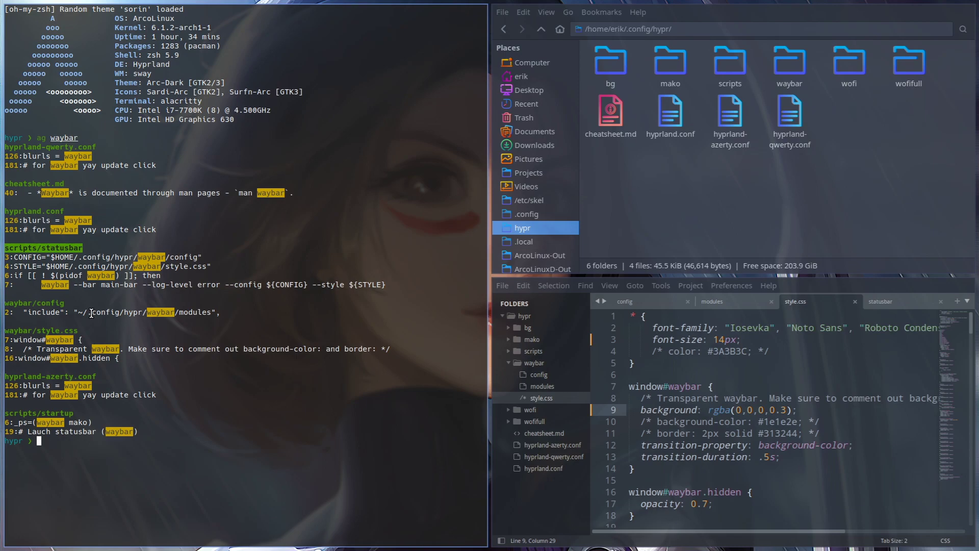
pyautogui.click(54, 285)
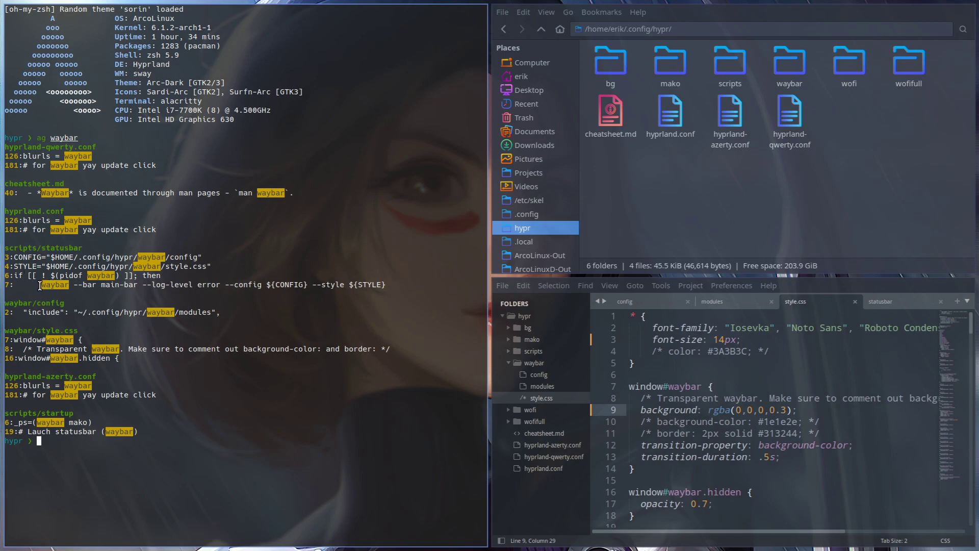
pyautogui.moveTo(40, 285); pyautogui.dragTo(387, 288)
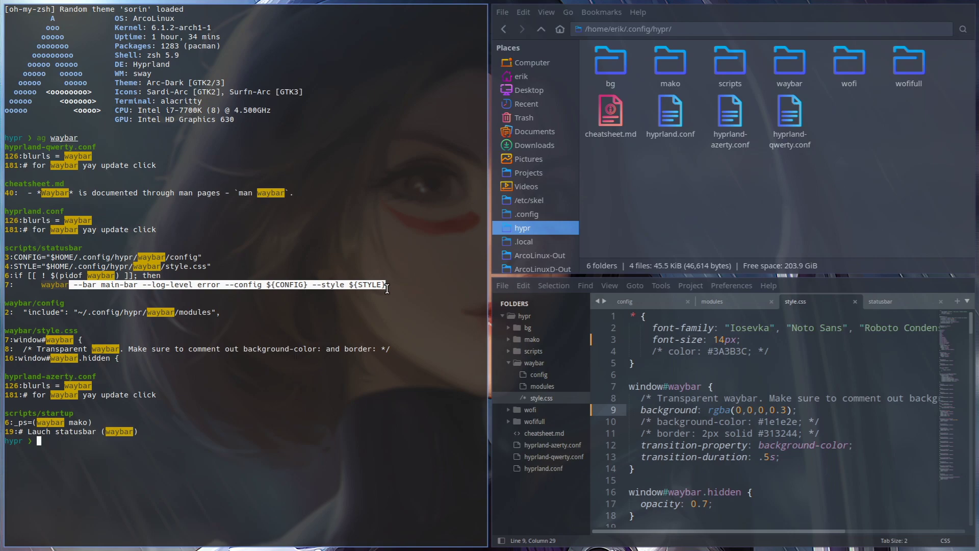
pyautogui.click(84, 250)
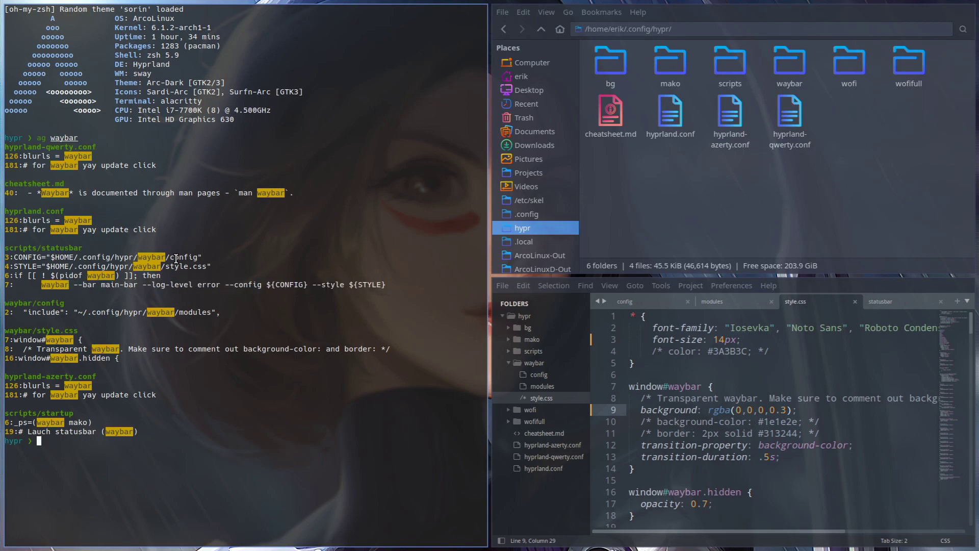
pyautogui.press('super+q')
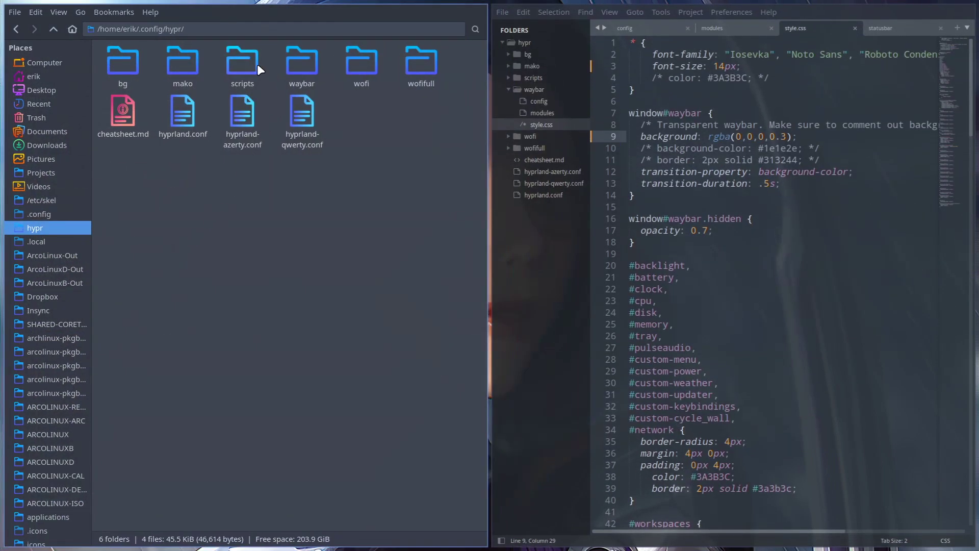
# - Open a terminal in hypr/scripts and run ./statusbar to relaunch Waybar
pyautogui.doubleClick(259, 65)
pyautogui.rightClick(173, 309)
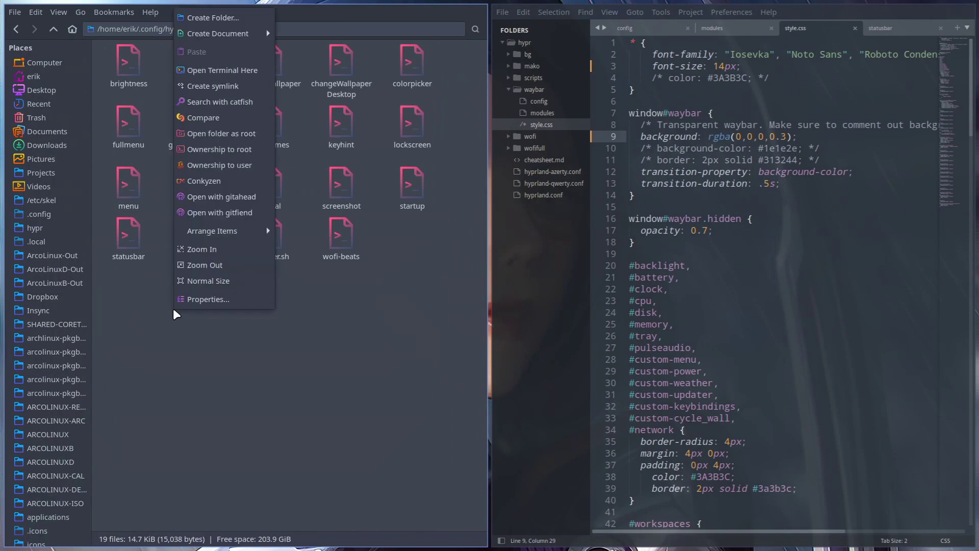
pyautogui.click(229, 64)
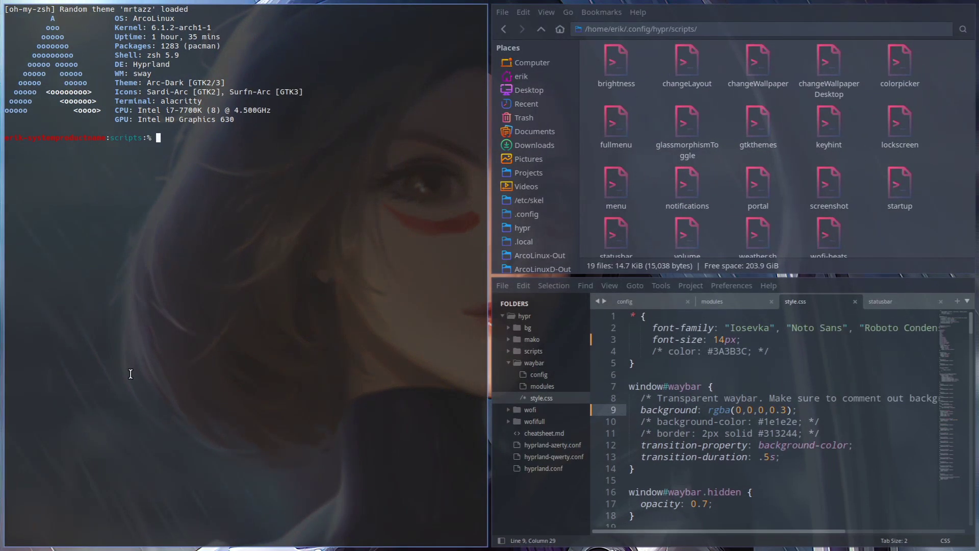
pyautogui.write('./sta')
pyautogui.press('BackSpace')
pyautogui.press('BackSpace')
pyautogui.press('BackSpace')
pyautogui.write('stat')
pyautogui.press('Tab')
pyautogui.press('Return')
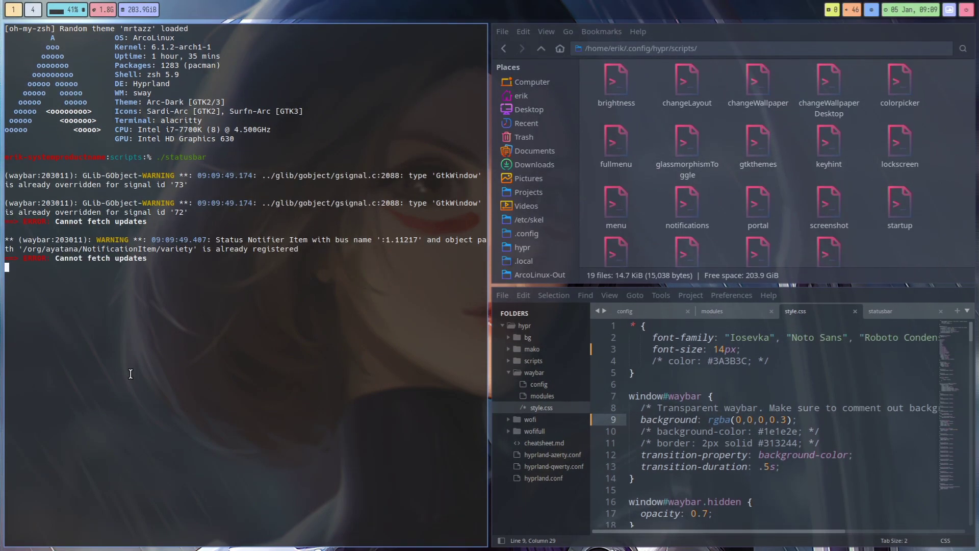
# - Stop Waybar, rerun ./statusbar from history, then stop it again
pyautogui.hotkey('ctrl', 'c')
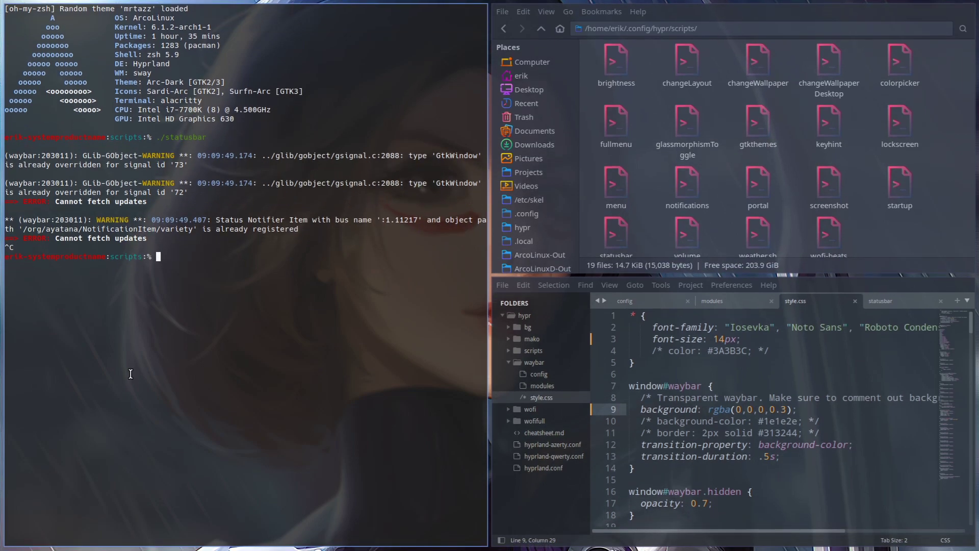
pyautogui.press('Up')
pyautogui.press('Return')
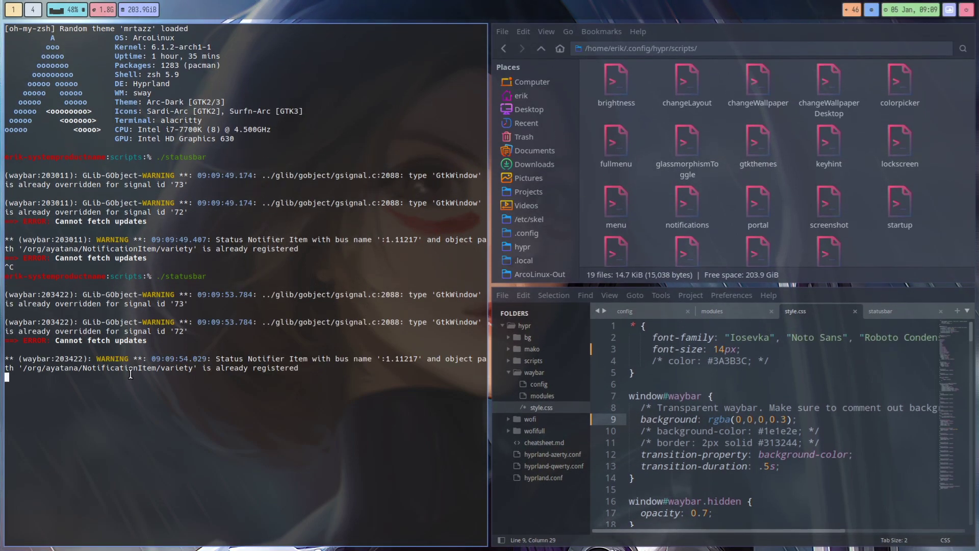
pyautogui.hotkey('ctrl', 'c')
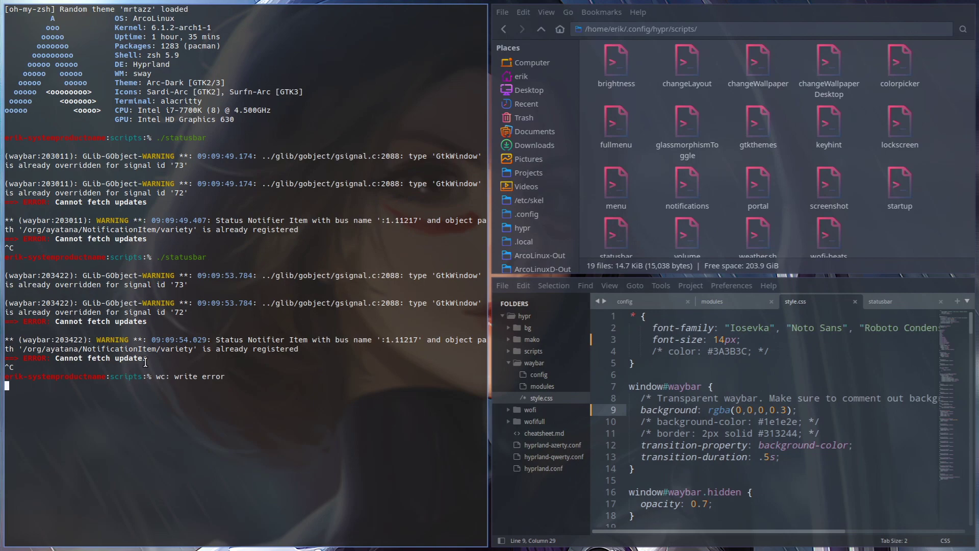
# - Set the background alpha to 0.7, save, and rerun ./statusbar to preview it
pyautogui.press('BackSpace')
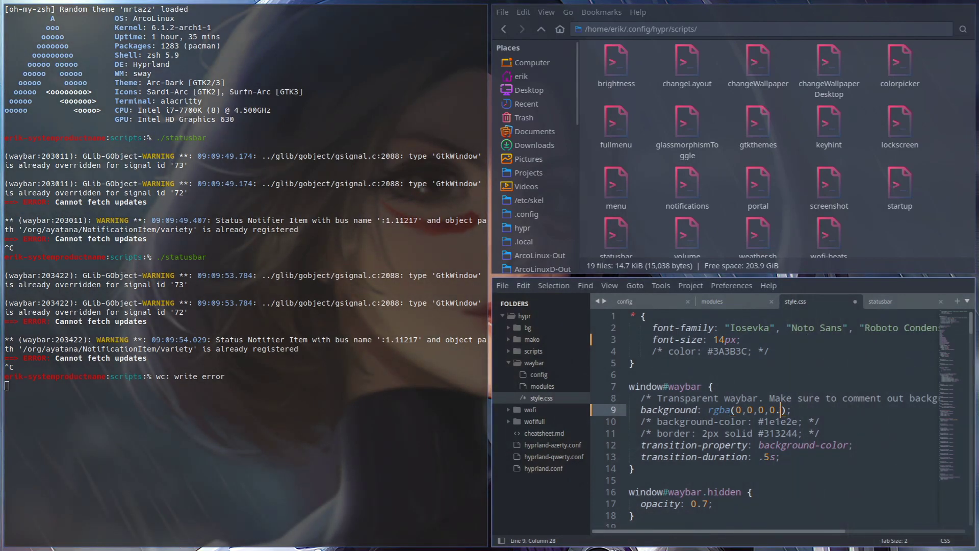
pyautogui.write('7')
pyautogui.hotkey('ctrl', 's')
pyautogui.press('Up')
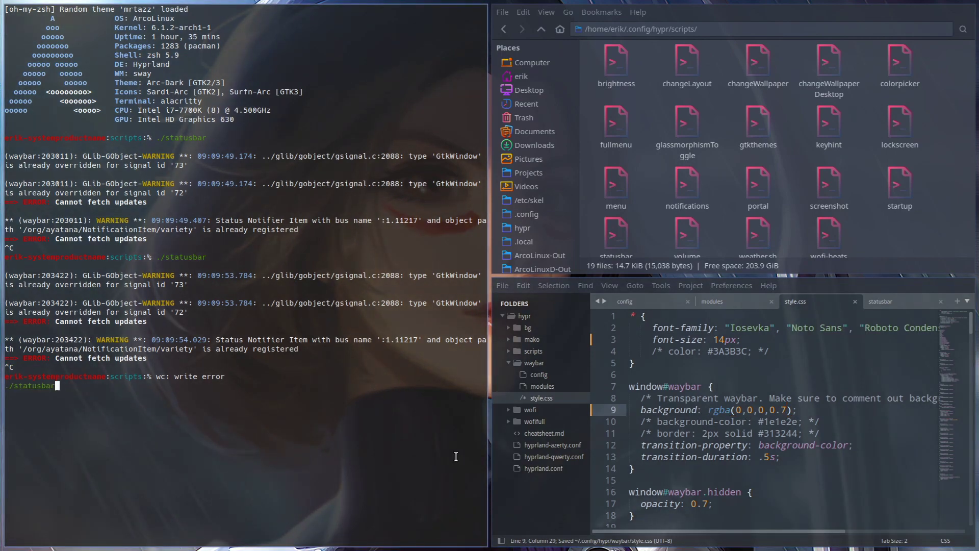
pyautogui.press('Return')
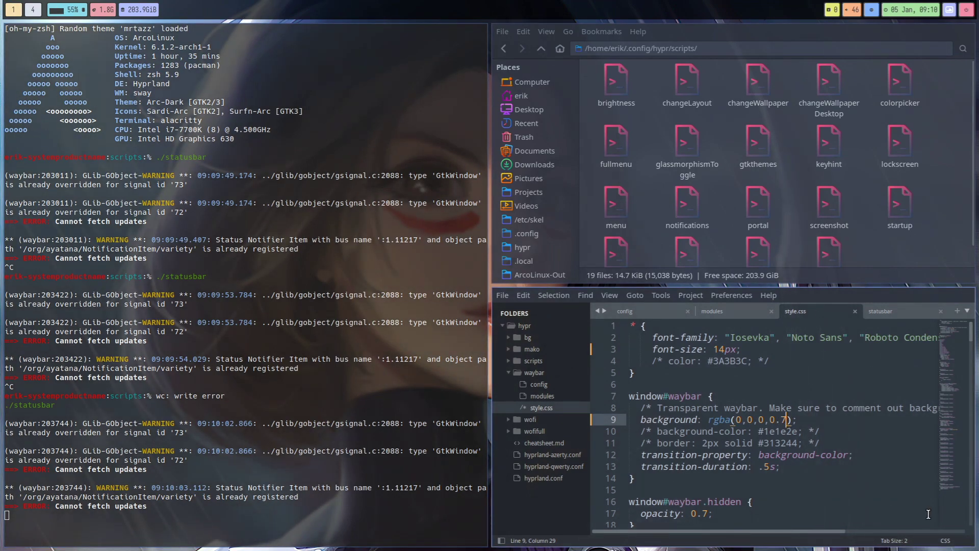
# - Restore the background alpha to 0.3, save, and restart Waybar with ./statusbar
pyautogui.press('BackSpace')
pyautogui.write('3')
pyautogui.hotkey('ctrl', 's')
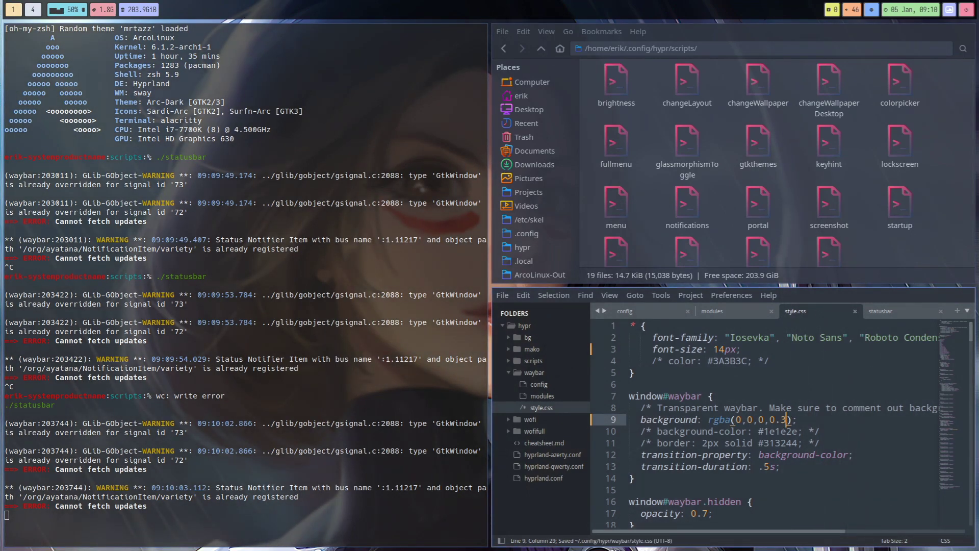
pyautogui.hotkey('ctrl', 'c')
pyautogui.press('Up')
pyautogui.press('Return')
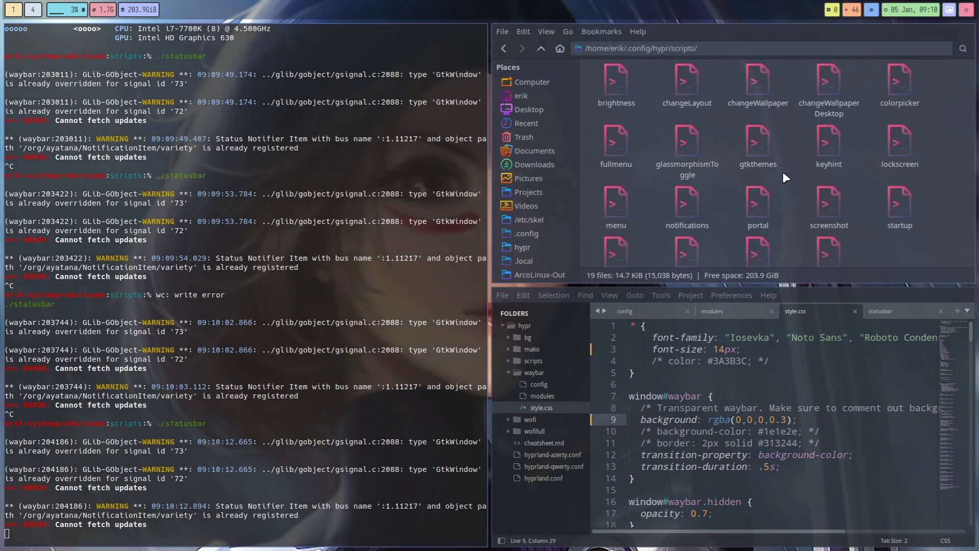
# - Change the line 3 font-size from 14px to 11px and save, then undo back to 14px and save
pyautogui.click(725, 349)
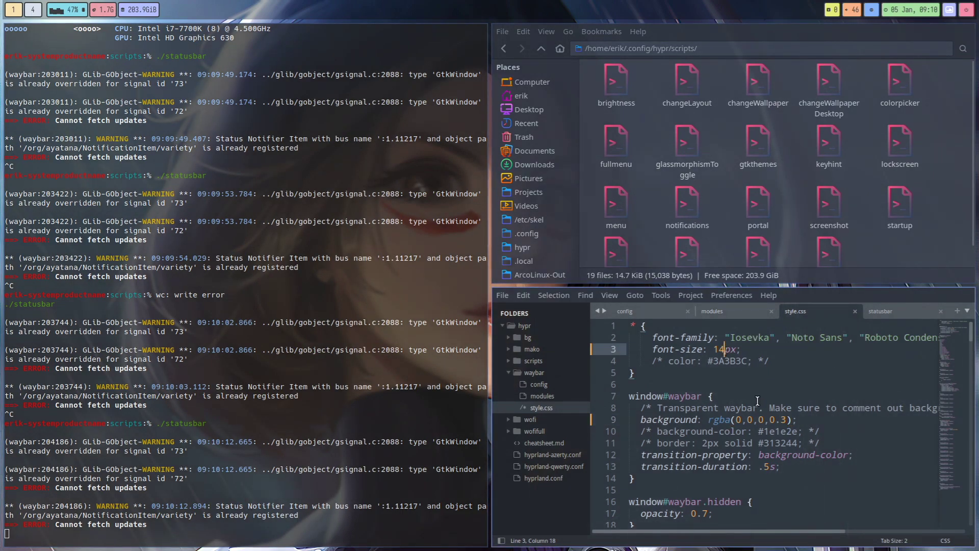
pyautogui.press('BackSpace')
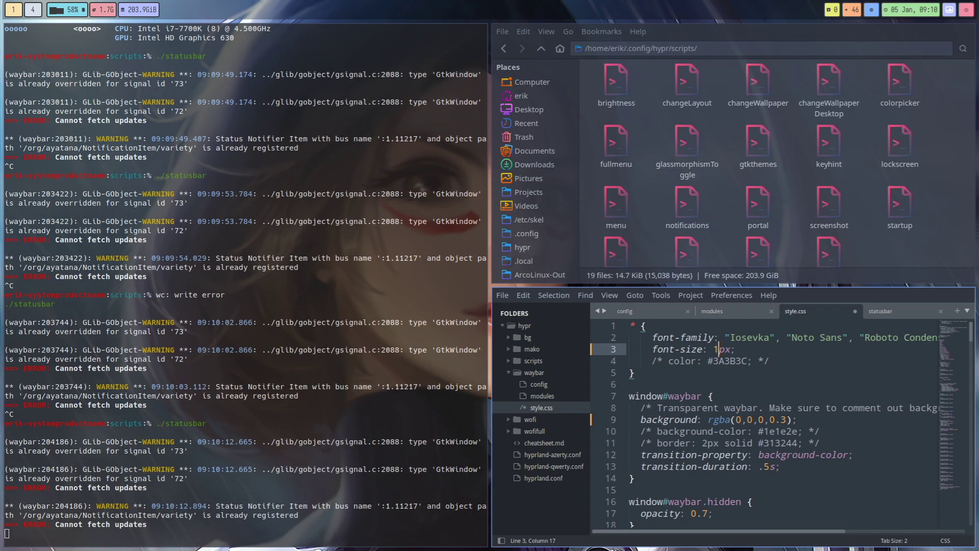
pyautogui.write('1')
pyautogui.hotkey('ctrl', 's')
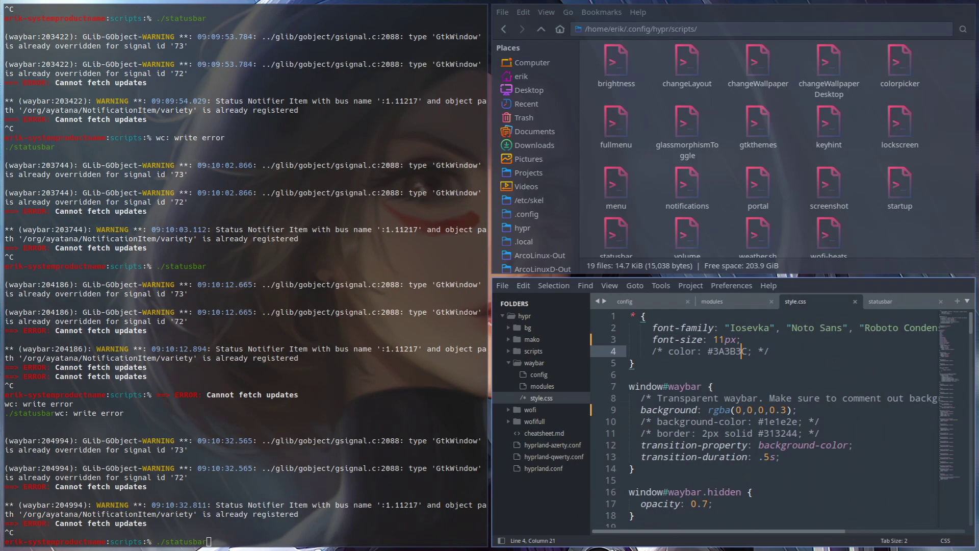
pyautogui.hotkey('ctrl', 'z')
pyautogui.hotkey('ctrl', 'z')
pyautogui.hotkey('ctrl', 's')
pyautogui.scroll(-3, 763, 354)
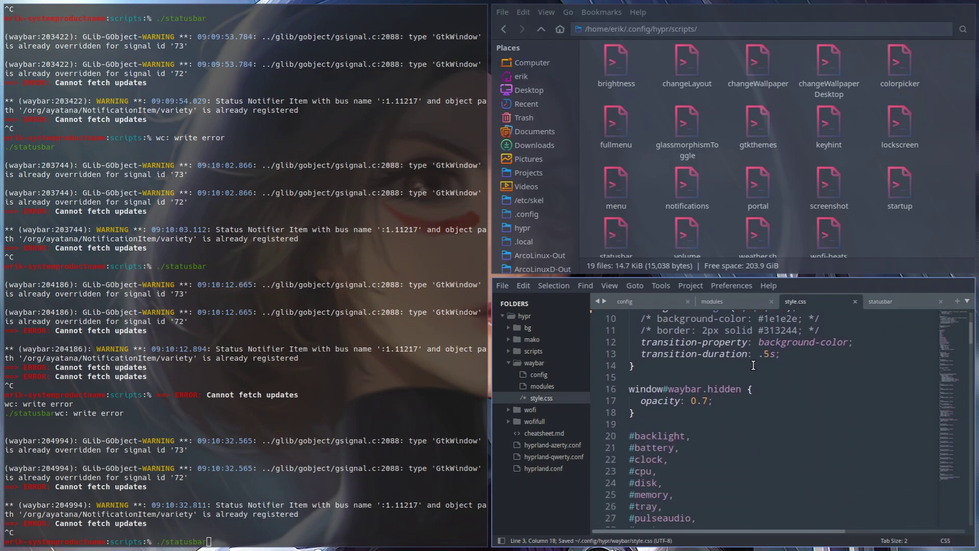
# - Change the line 9 background to rgba(0,0,0,0.5) and save
pyautogui.scroll(3, 763, 354)
pyautogui.click(787, 410)
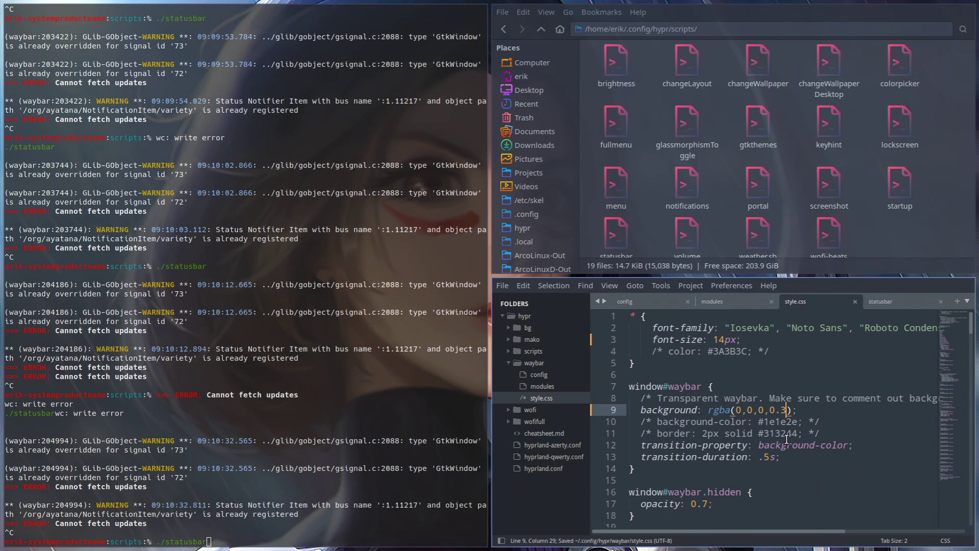
pyautogui.press('BackSpace')
pyautogui.write('5')
pyautogui.hotkey('ctrl', 's')
# - Lower the hidden bar's opacity on line 17 from 0.7 to 0.5 and save
pyautogui.scroll(-3, 767, 440)
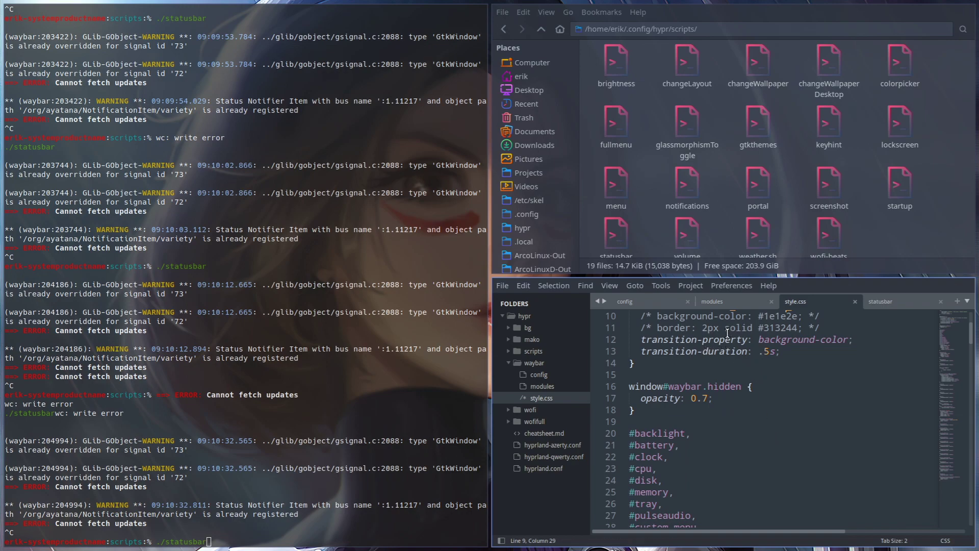
pyautogui.scroll(-2, 729, 347)
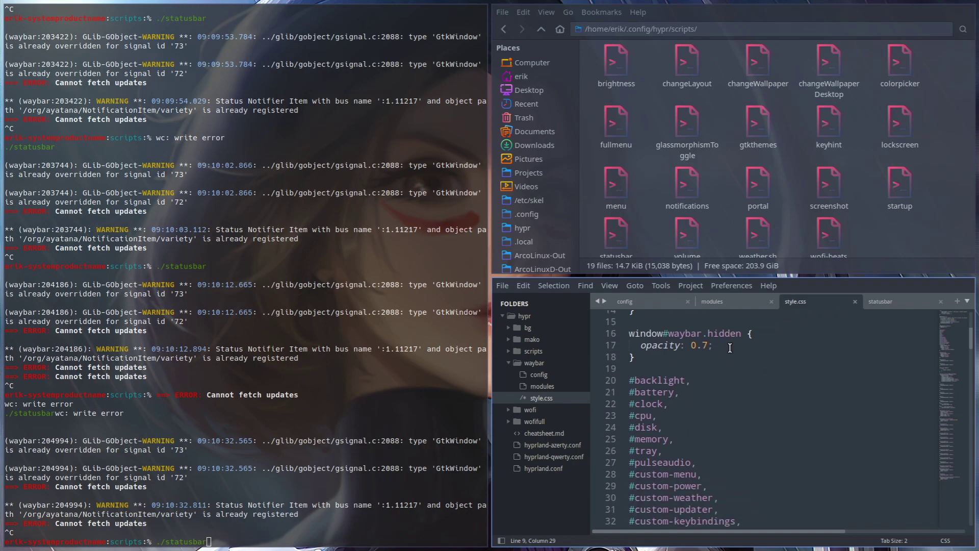
pyautogui.scroll(4, 707, 346)
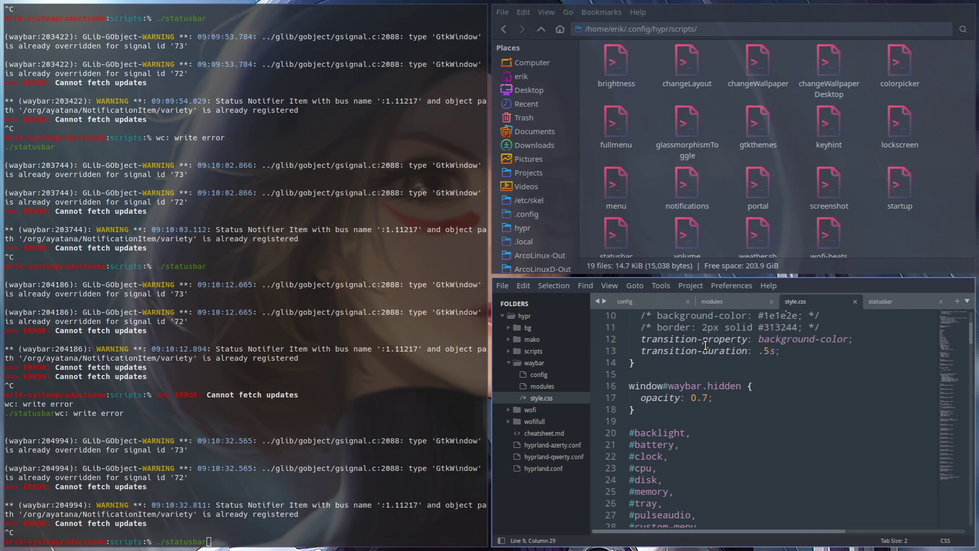
pyautogui.scroll(-4, 706, 346)
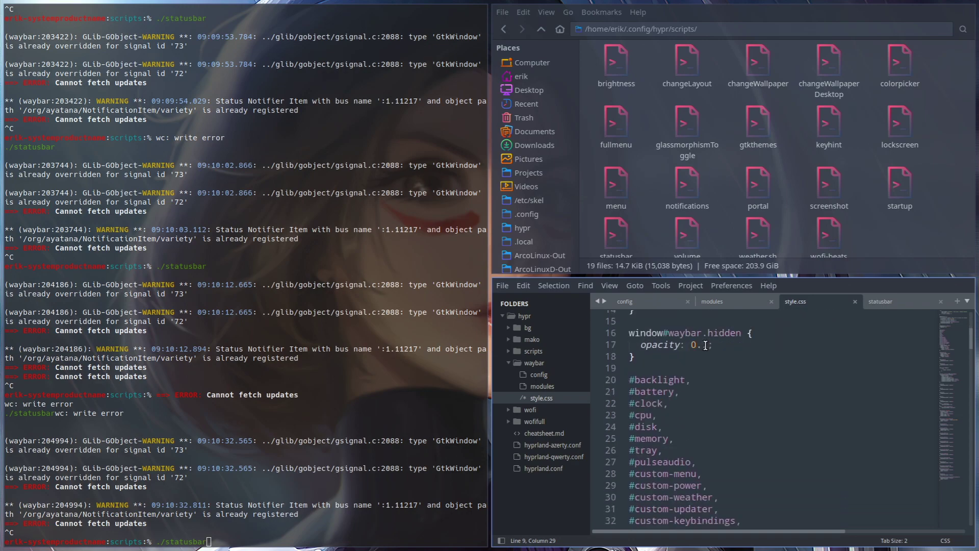
pyautogui.click(709, 345)
pyautogui.press('BackSpace')
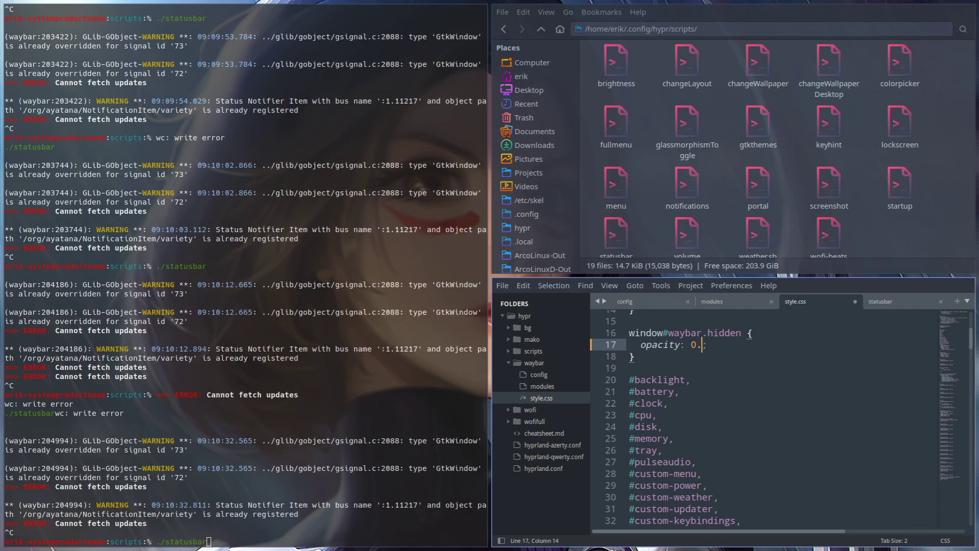
pyautogui.write('5')
pyautogui.hotkey('ctrl', 's')
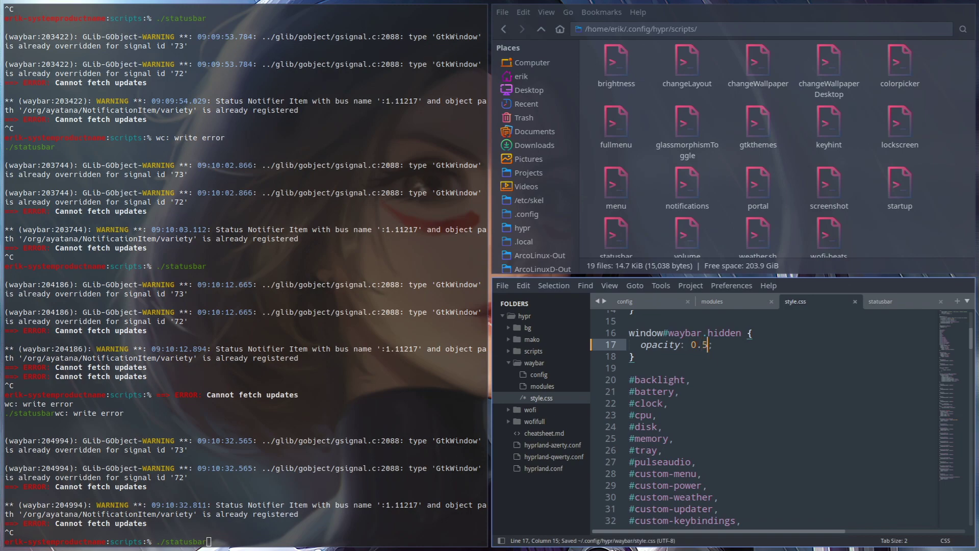
pyautogui.scroll(-4, 742, 432)
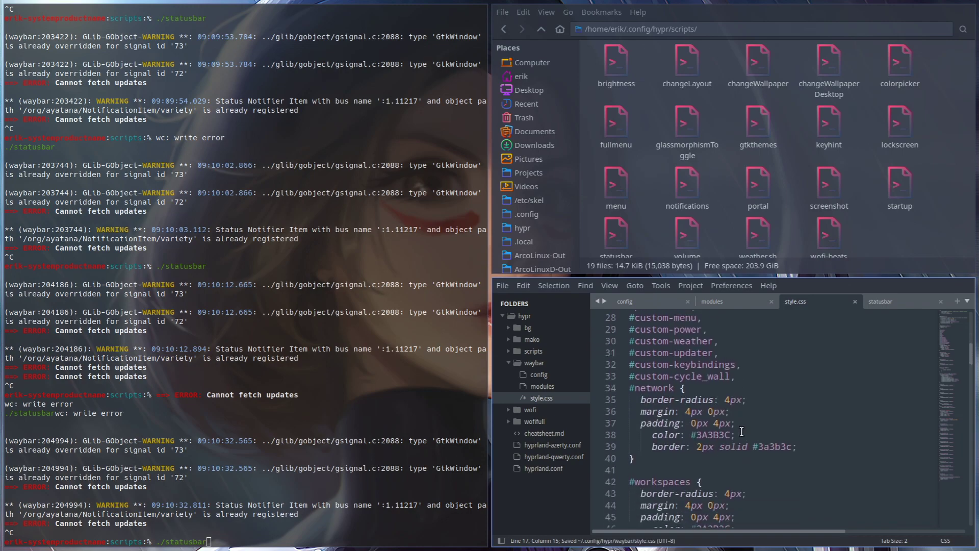
pyautogui.scroll(3, 742, 432)
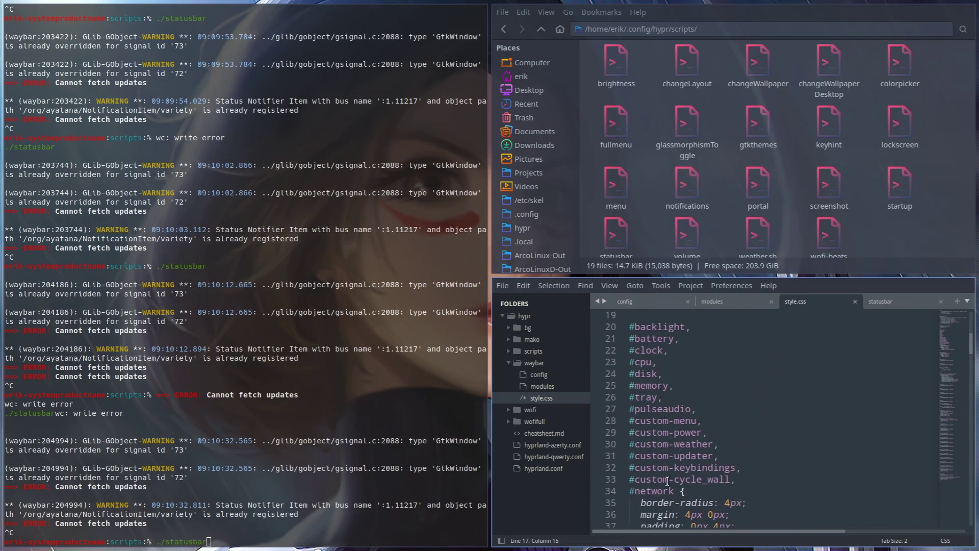
pyautogui.scroll(-2, 667, 480)
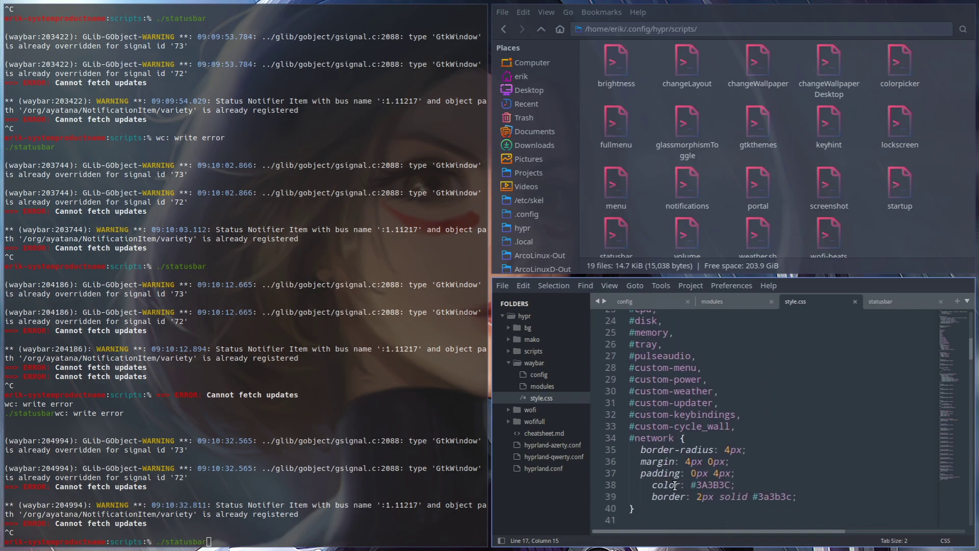
pyautogui.scroll(-2, 674, 484)
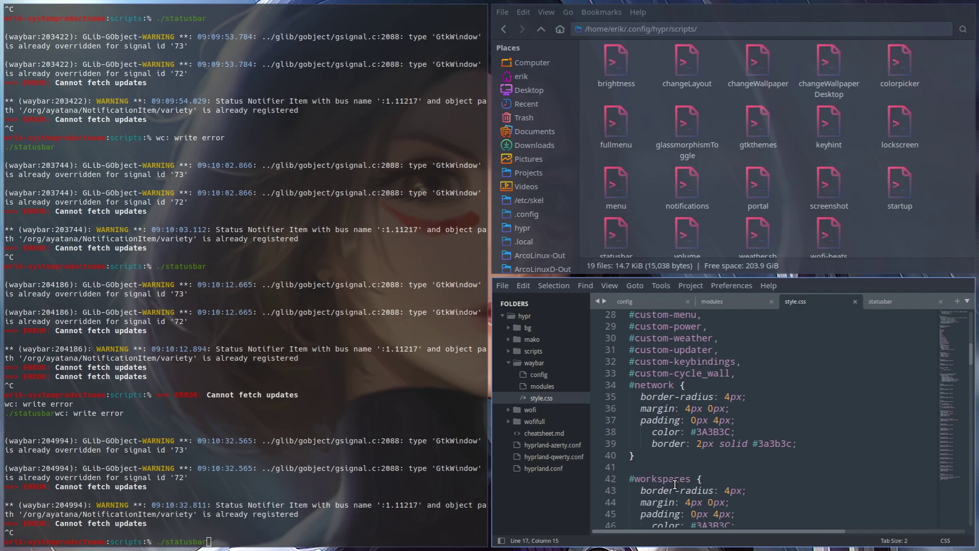
pyautogui.scroll(9, 675, 485)
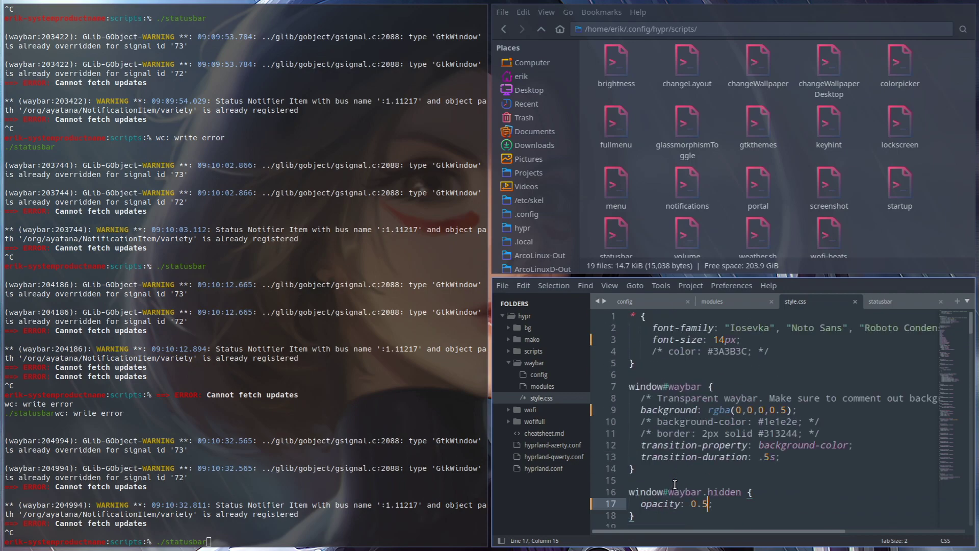
pyautogui.scroll(-2, 674, 485)
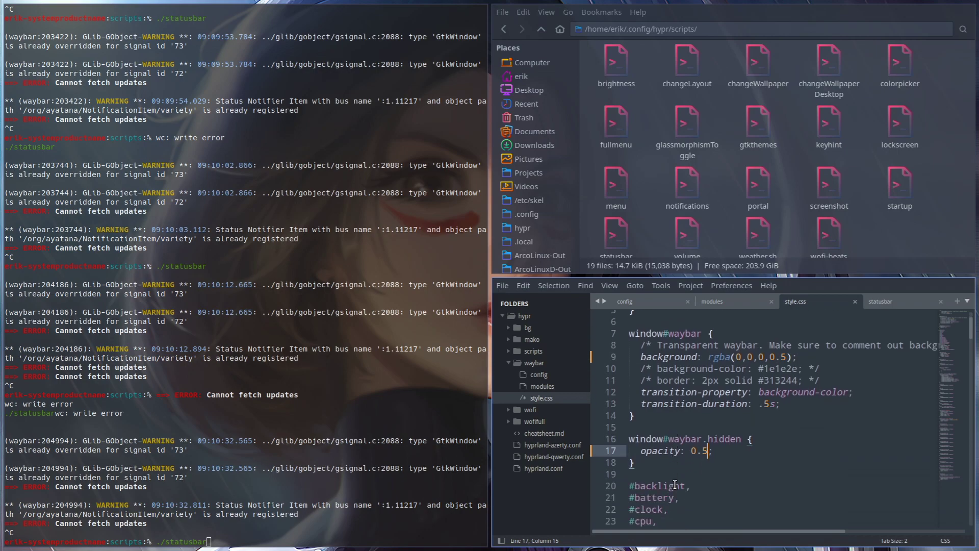
pyautogui.scroll(-10, 675, 485)
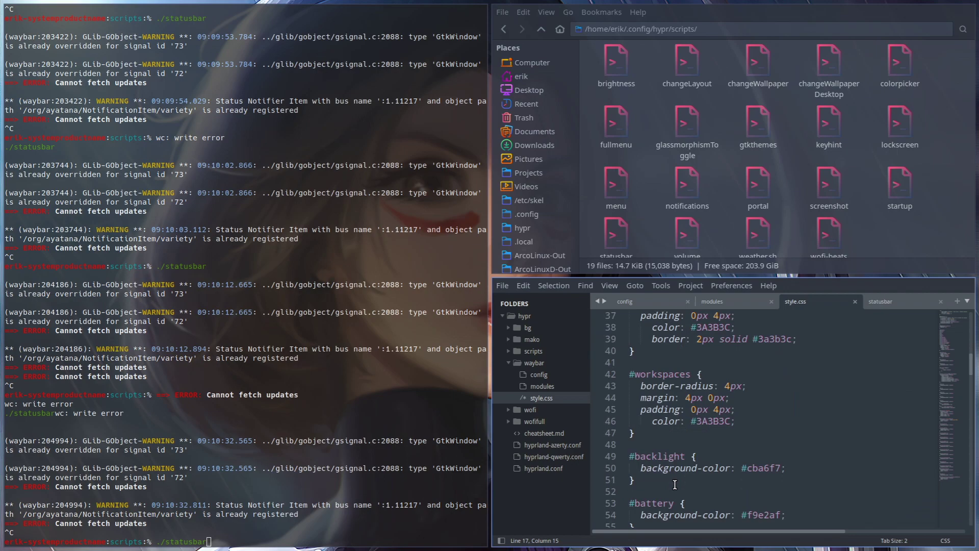
pyautogui.scroll(-5, 675, 484)
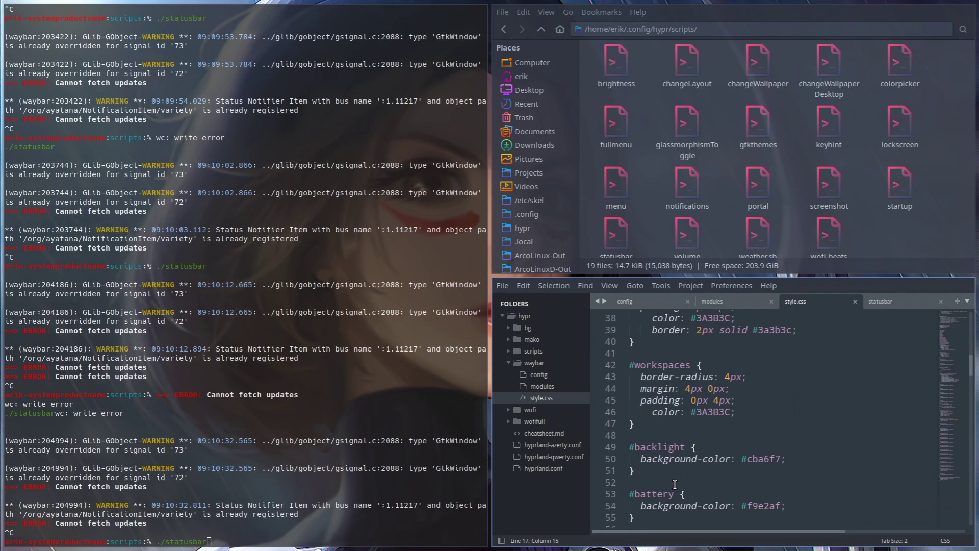
pyautogui.scroll(-3, 675, 484)
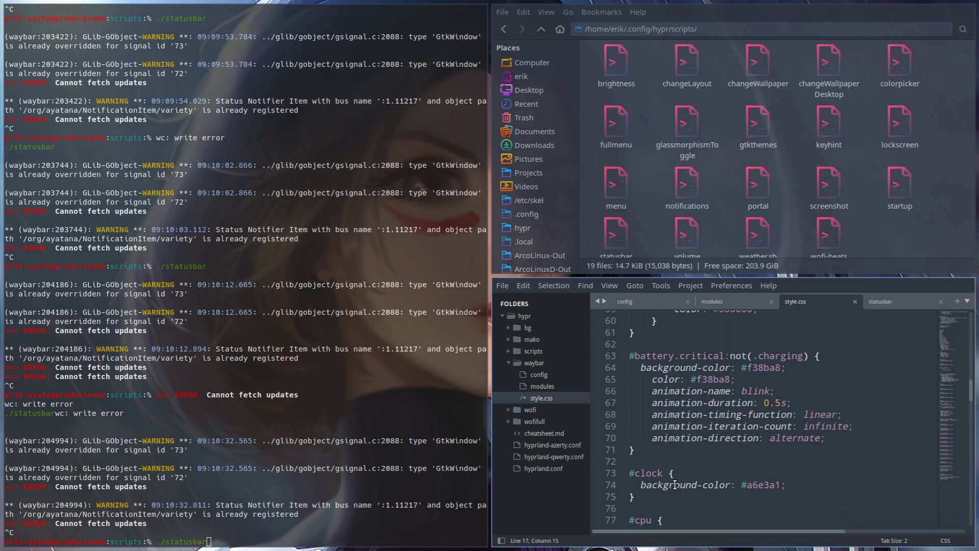
pyautogui.scroll(-3, 675, 485)
pyautogui.scroll(20, 675, 484)
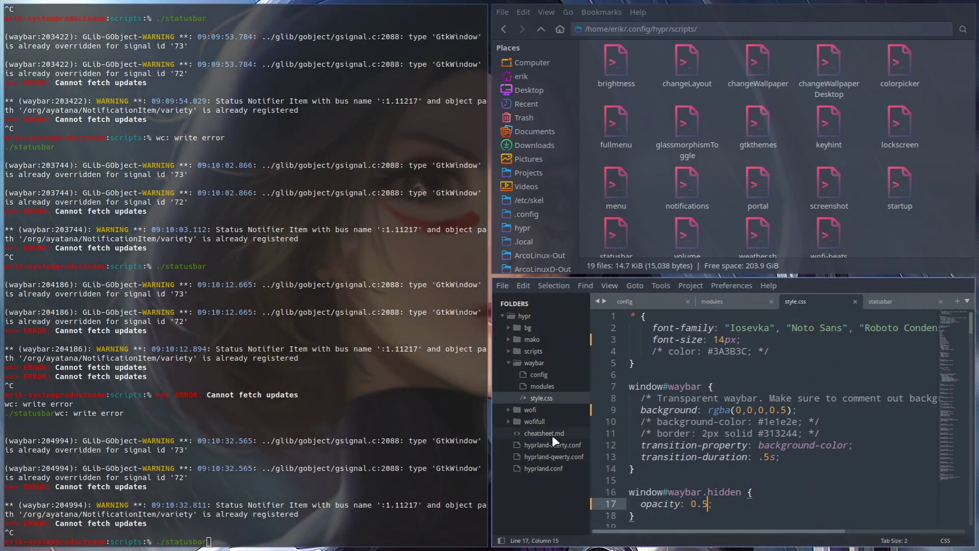
# - Open hyprland.conf fullscreen, change the line 106 decoration rounding from 0 to 5, and save
pyautogui.click(554, 467)
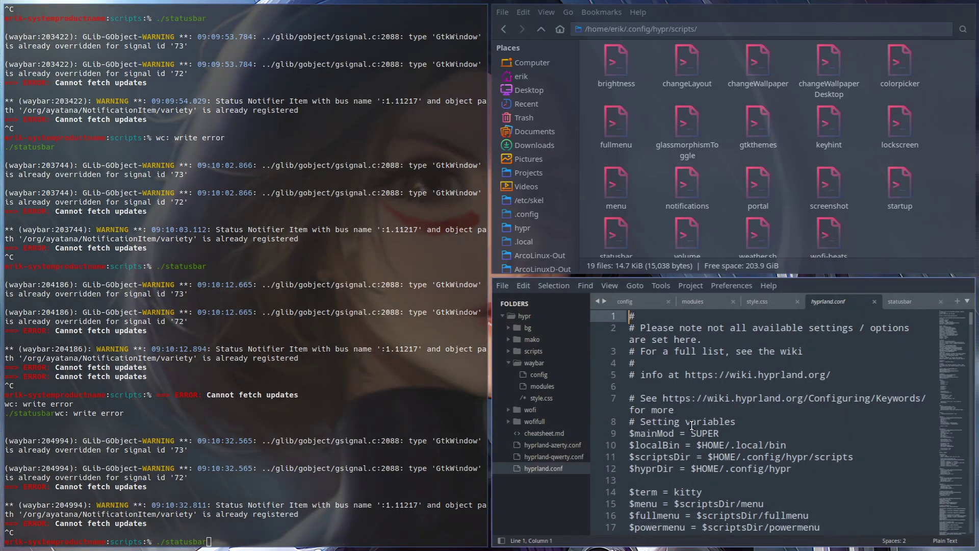
pyautogui.press('super+f')
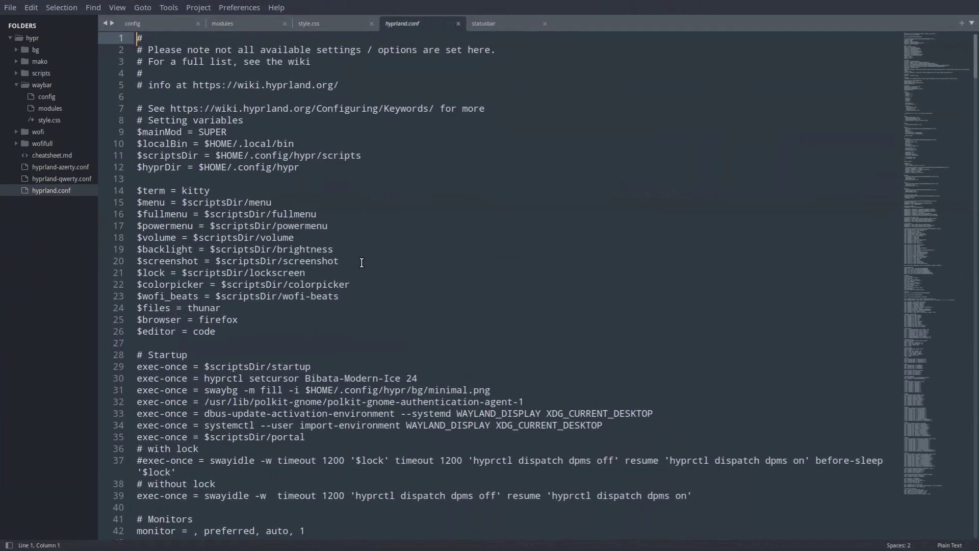
pyautogui.scroll(-16, 362, 262)
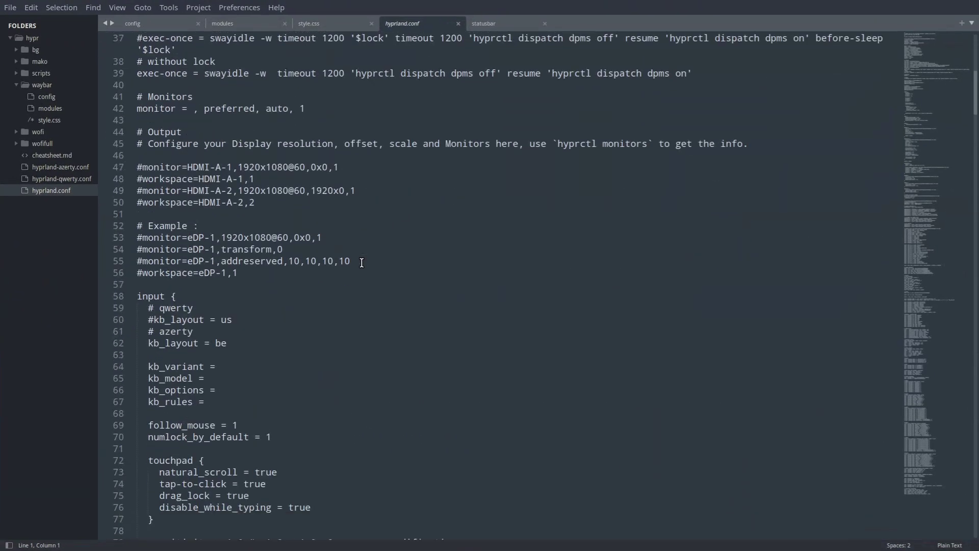
pyautogui.scroll(-11, 361, 263)
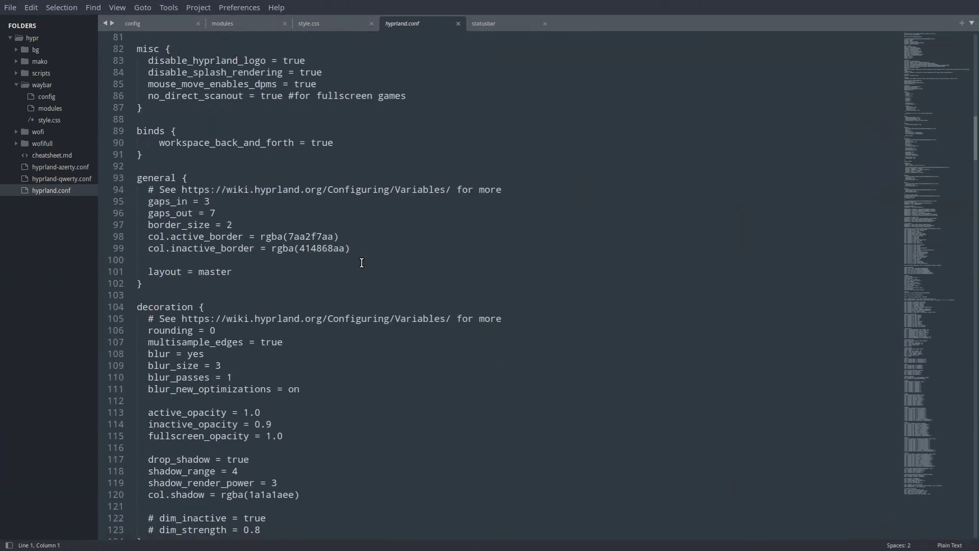
pyautogui.scroll(-3, 361, 262)
pyautogui.click(222, 225)
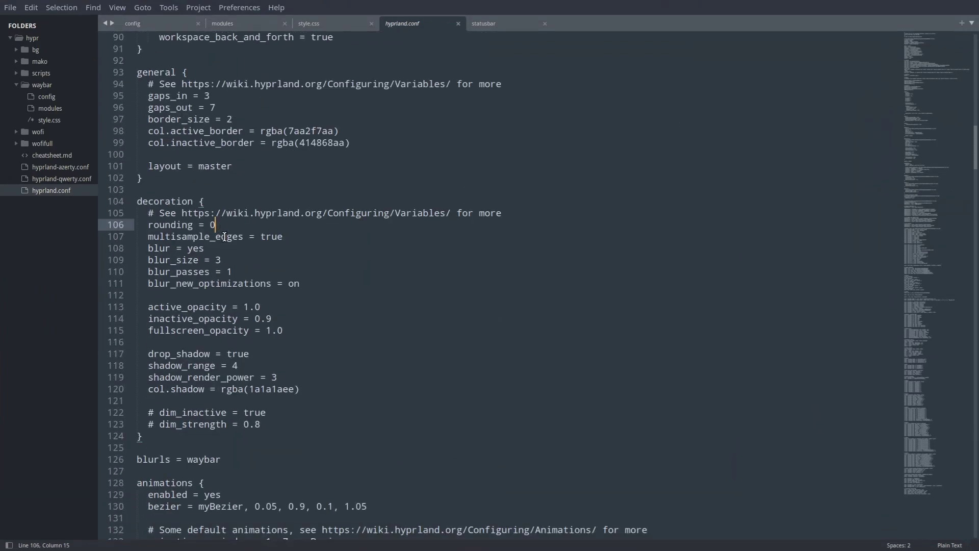
pyautogui.press('BackSpace')
pyautogui.write('5')
pyautogui.hotkey('ctrl', 's')
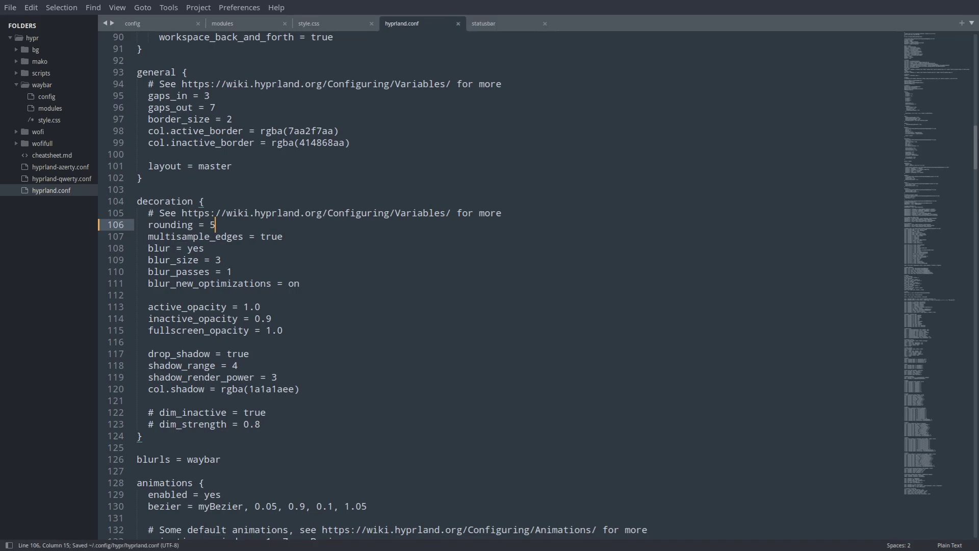
pyautogui.press('super+f')
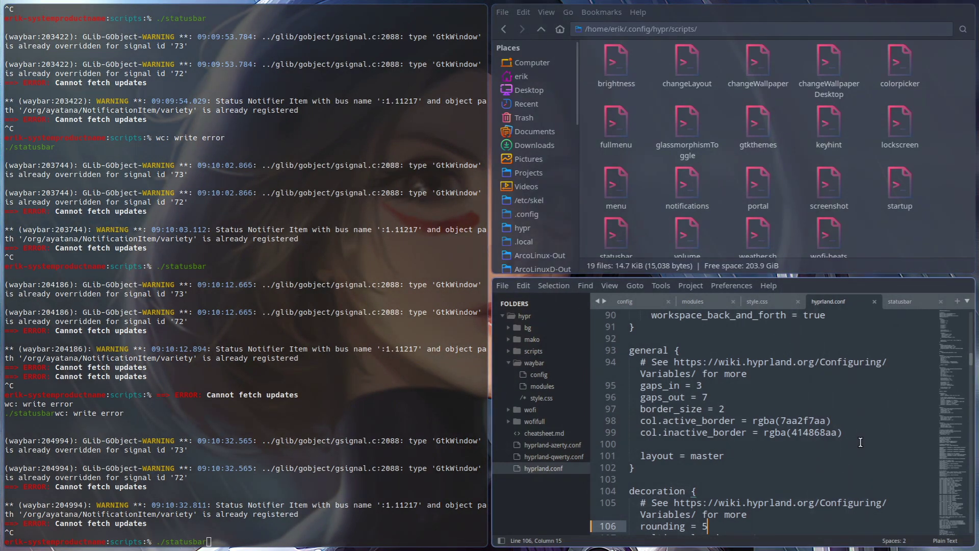
# - Try decoration rounding values 50, 30 and 15, saving each to preview the window corners
pyautogui.write('0')
pyautogui.hotkey('ctrl', 's')
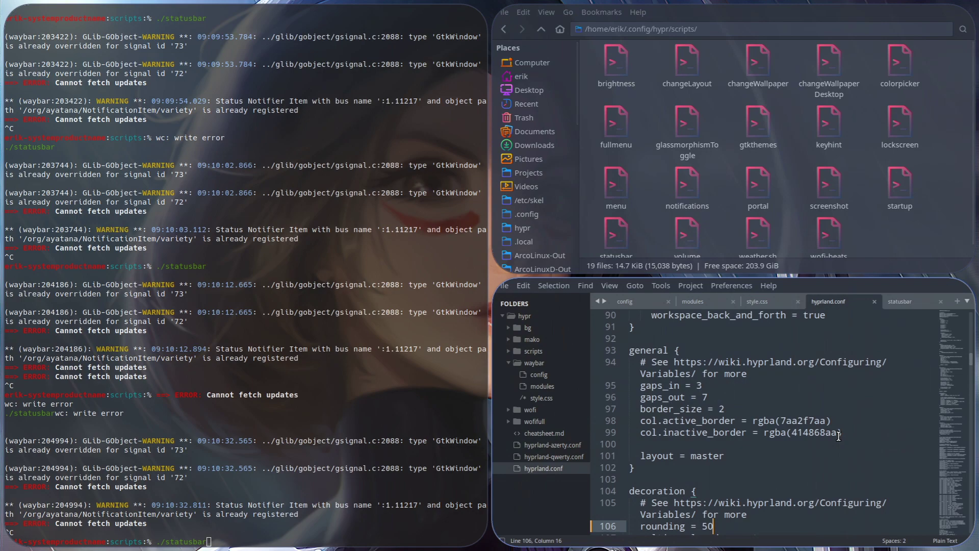
pyautogui.press('Left')
pyautogui.press('BackSpace')
pyautogui.write('3')
pyautogui.hotkey('ctrl', 's')
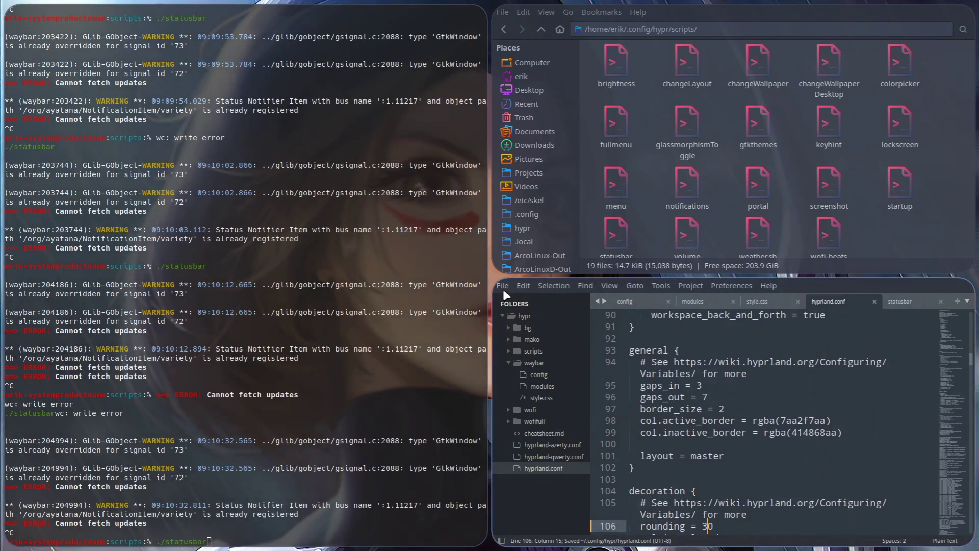
pyautogui.press('BackSpace')
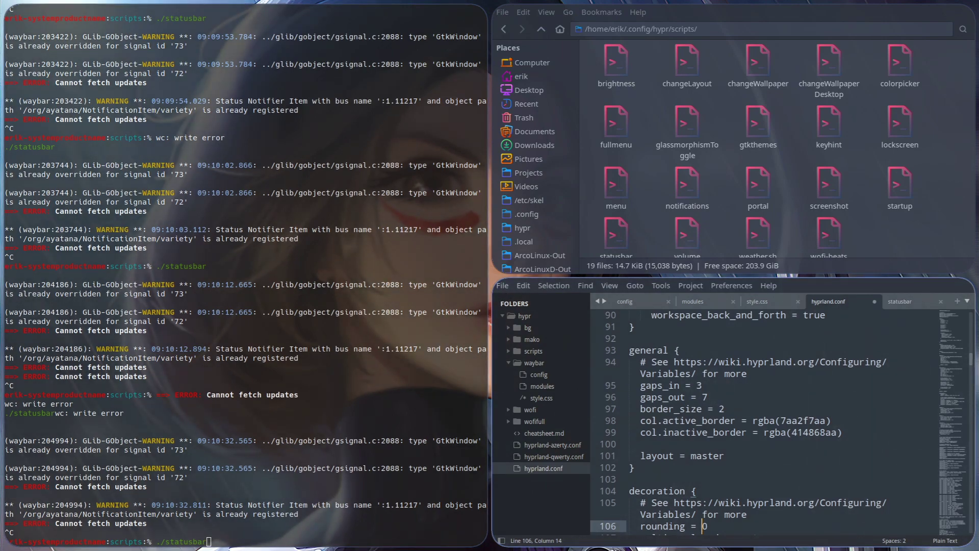
pyautogui.write('15')
pyautogui.press('Delete')
pyautogui.hotkey('ctrl', 's')
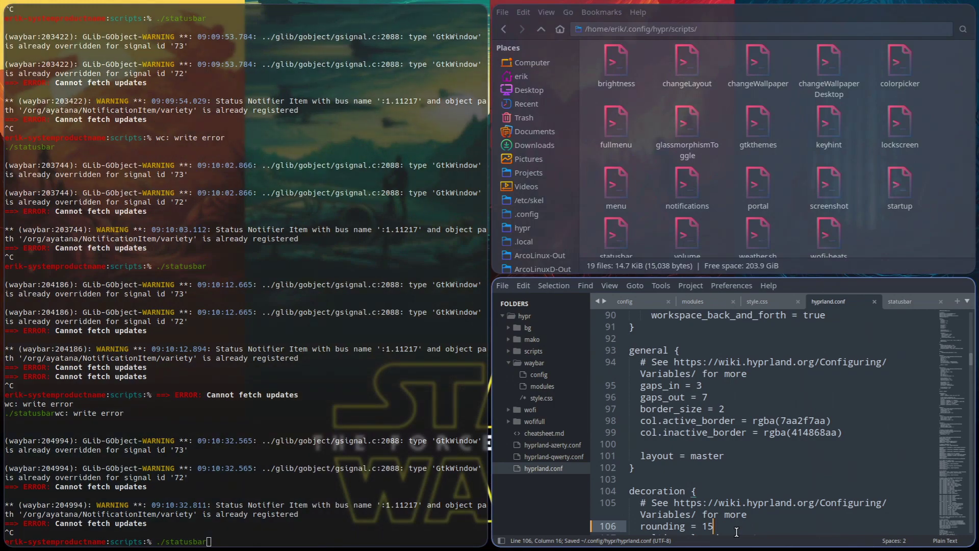
# - Try rounding 150 and 300, then set it to 6 and save
pyautogui.write('0')
pyautogui.hotkey('ctrl', 's')
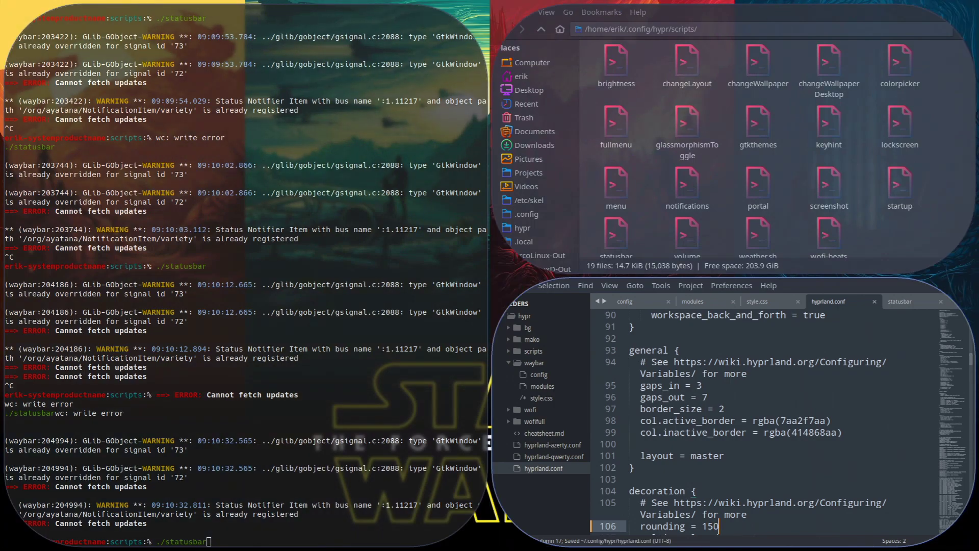
pyautogui.press('BackSpace')
pyautogui.press('BackSpace')
pyautogui.press('BackSpace')
pyautogui.write('300')
pyautogui.hotkey('ctrl', 's')
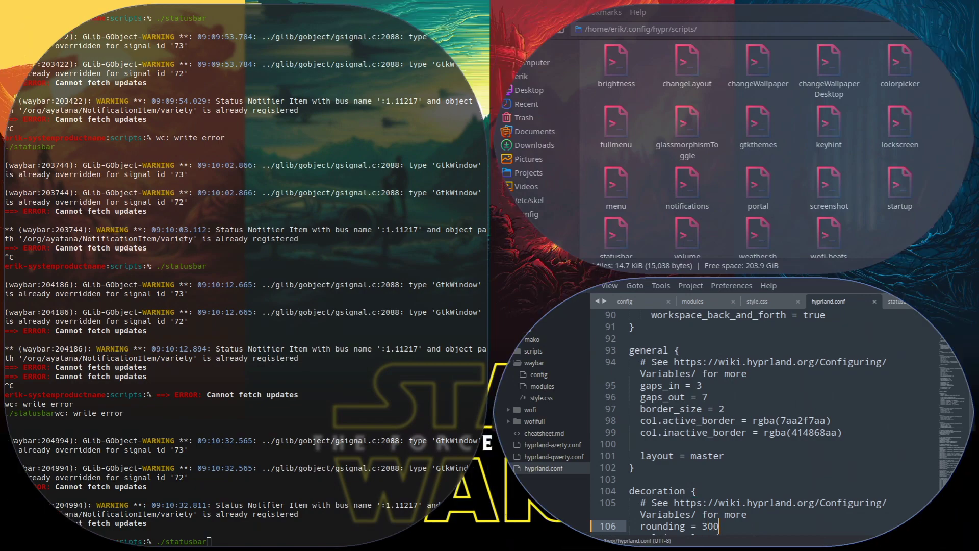
pyautogui.press('BackSpace')
pyautogui.press('BackSpace')
pyautogui.press('BackSpace')
pyautogui.write('6')
pyautogui.hotkey('ctrl', 's')
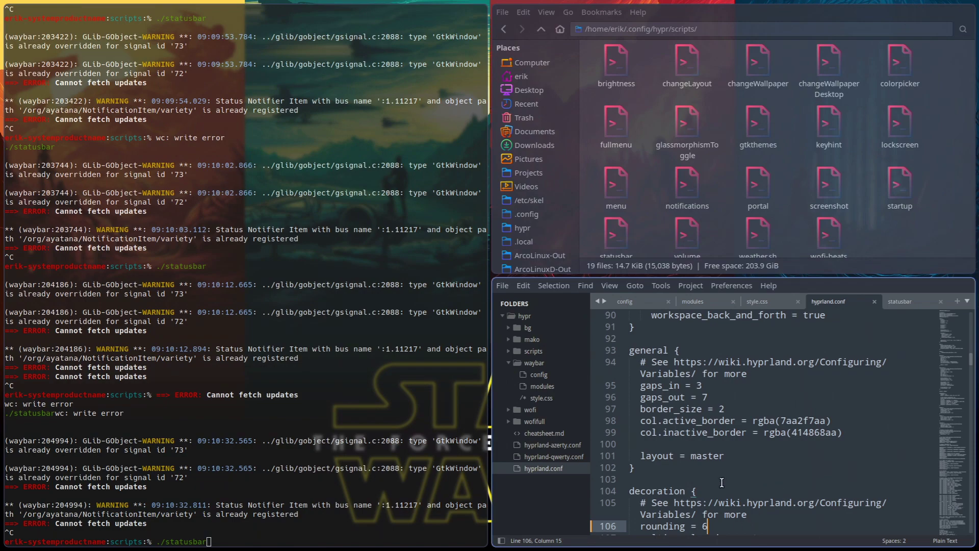
pyautogui.scroll(3, 719, 474)
pyautogui.scroll(-5, 717, 466)
pyautogui.scroll(-7, 717, 467)
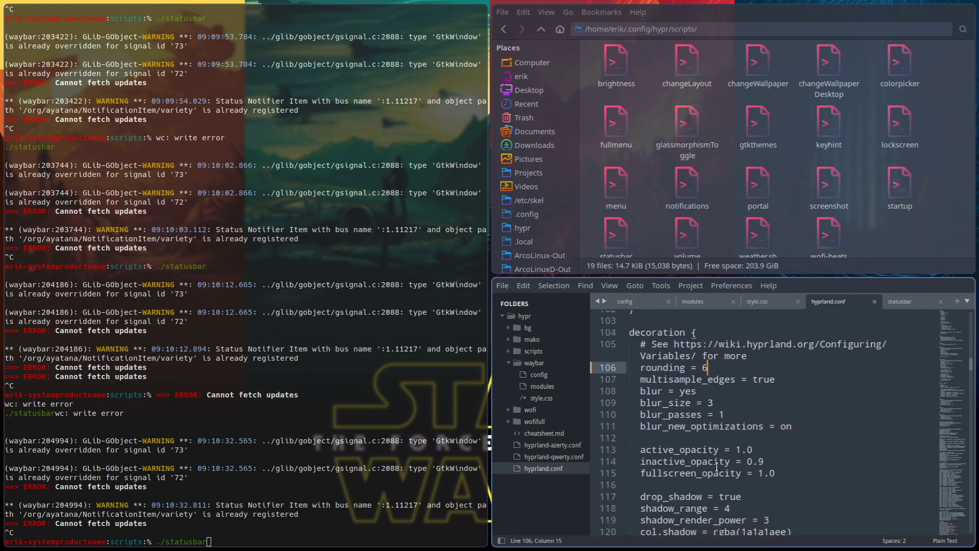
pyautogui.scroll(-3, 716, 466)
pyautogui.scroll(3, 717, 466)
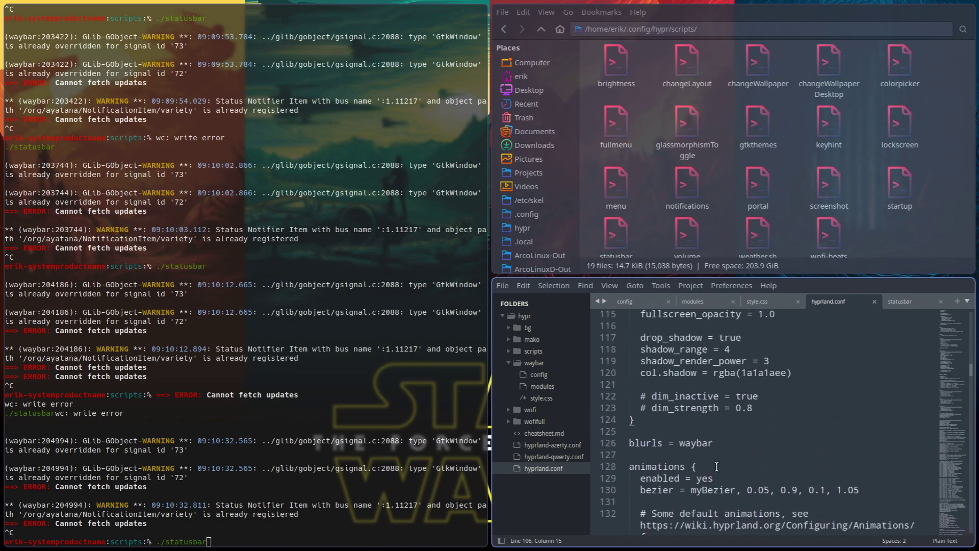
pyautogui.scroll(-5, 717, 466)
pyautogui.scroll(1, 716, 466)
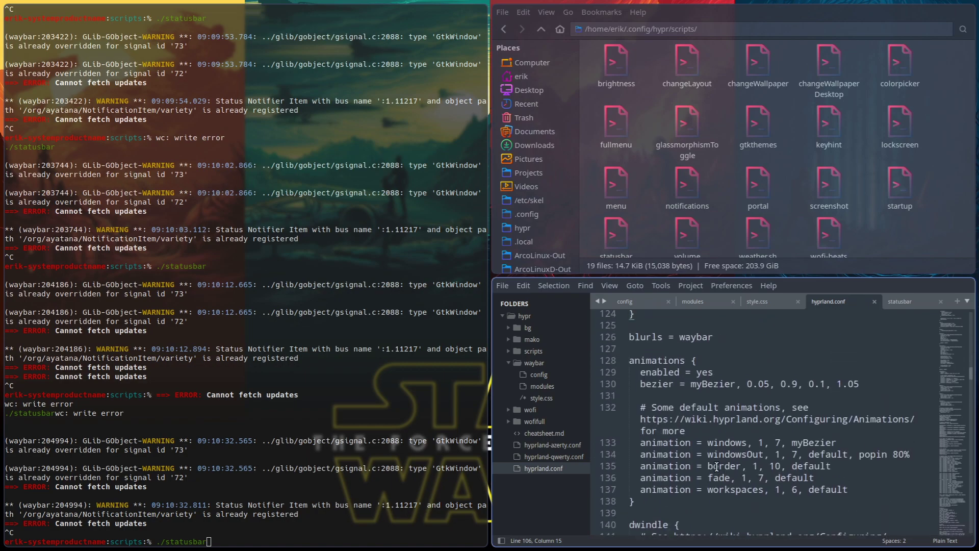
pyautogui.scroll(-4, 717, 467)
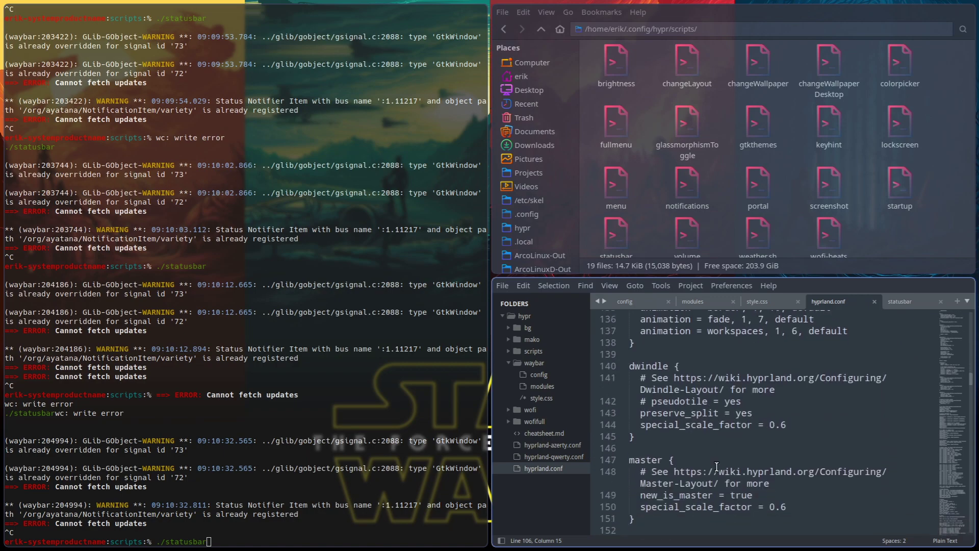